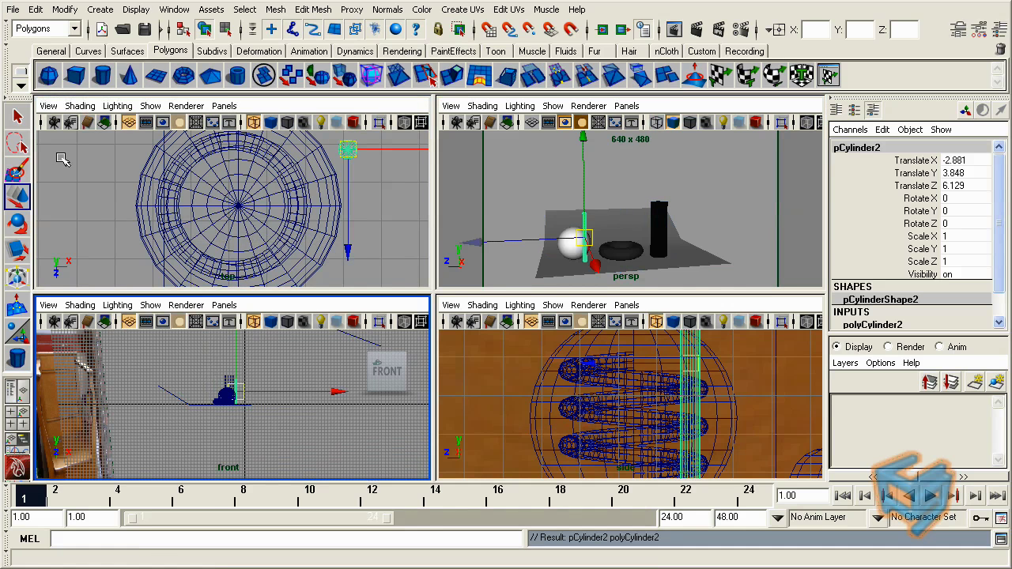
Move and enlarge the cylinder pCylinder2 with the Move and Scale tools.
{"action": "key", "text": "q"}
{"action": "key", "text": "w"}
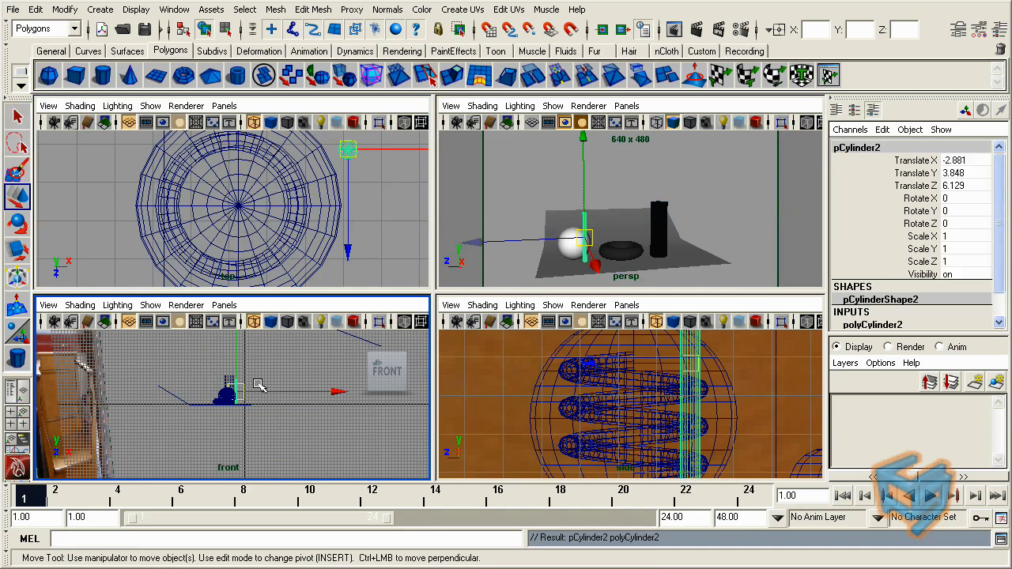
{"action": "key", "text": "r"}
{"action": "left_click_drag", "start_coordinate": [231, 388], "coordinate": [217, 420]}
Open Render View and re-render a larger region around the cylinder over the bench photo.
{"action": "left_click", "coordinate": [174, 9]}
{"action": "mouse_move", "coordinate": [207, 46]}
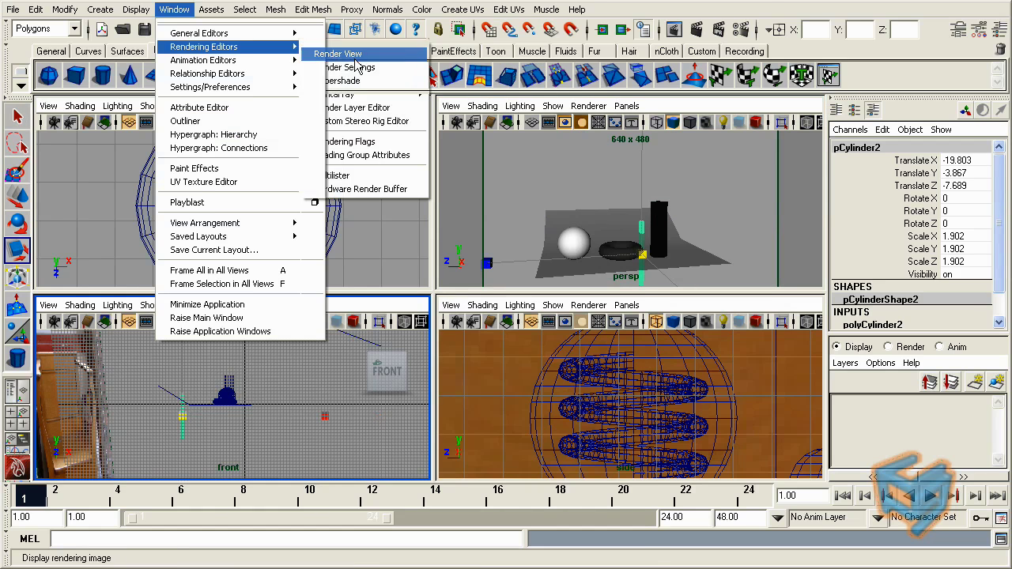
{"action": "left_click", "coordinate": [348, 49]}
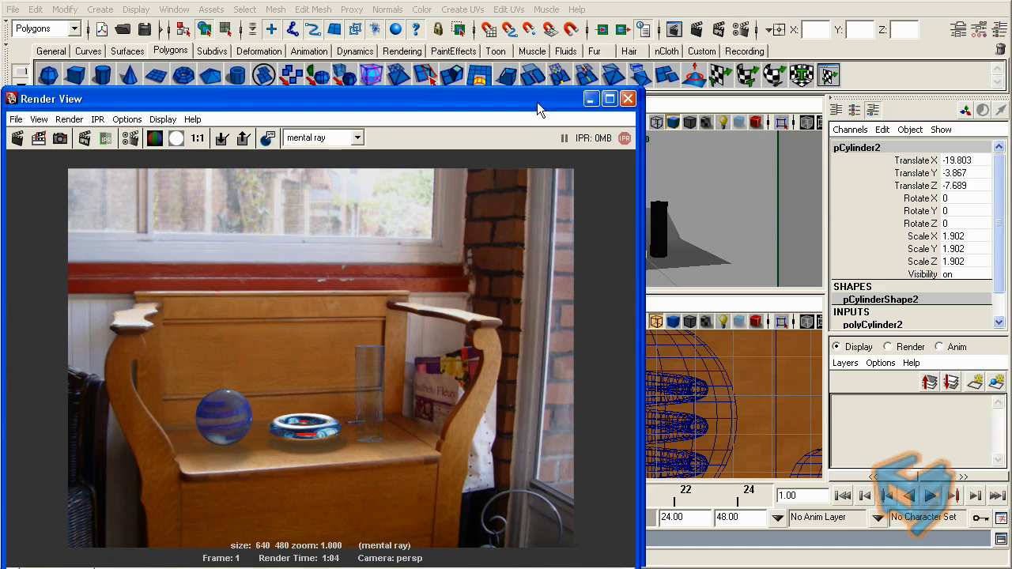
{"action": "left_click_drag", "start_coordinate": [536, 102], "coordinate": [490, 86]}
{"action": "left_click_drag", "start_coordinate": [500, 534], "coordinate": [212, 285]}
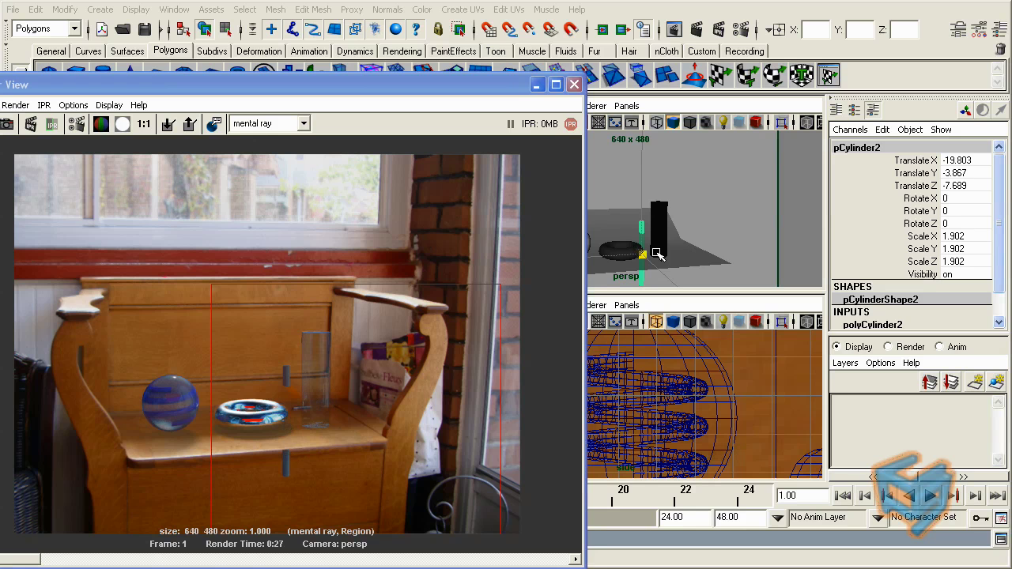
{"action": "left_click_drag", "start_coordinate": [399, 85], "coordinate": [462, 70]}
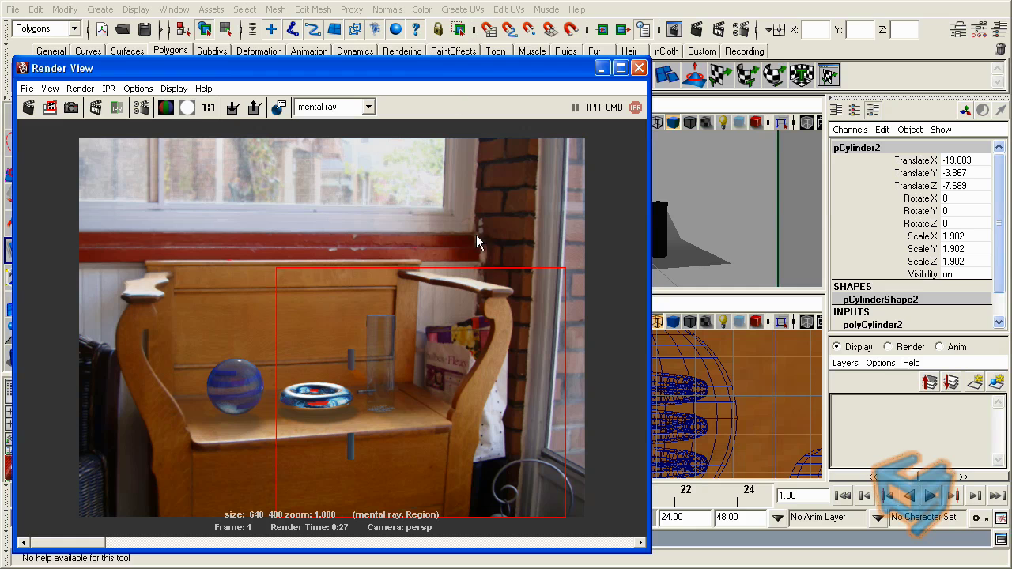
Clear the render region, then compare the render's alpha channel with its RGB colour image.
{"action": "left_click", "coordinate": [476, 224]}
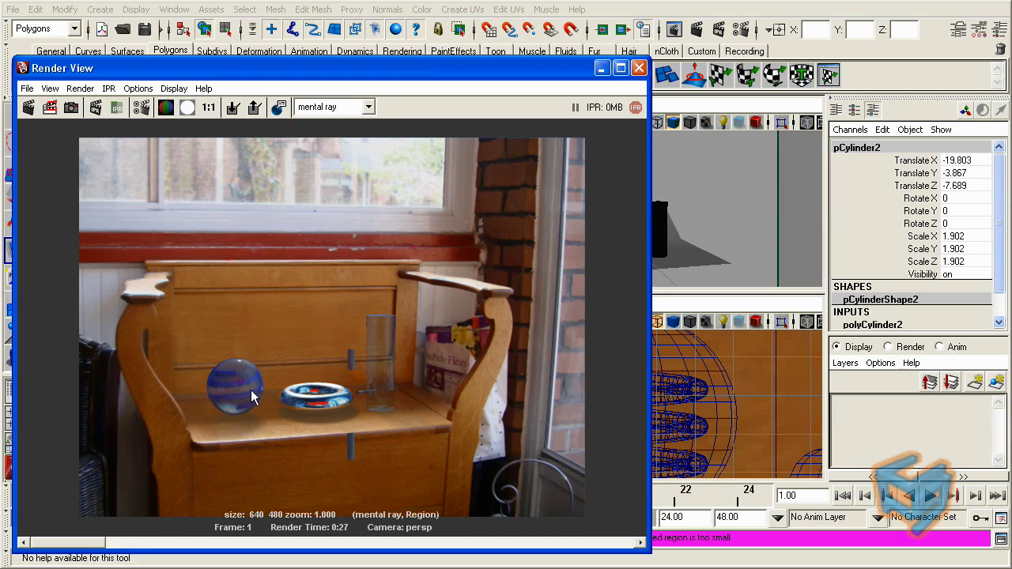
{"action": "left_click", "coordinate": [188, 107]}
{"action": "left_click", "coordinate": [165, 107]}
Check the new render's alpha against RGB, keep the image in history, and close Render View.
{"action": "left_click", "coordinate": [639, 68]}
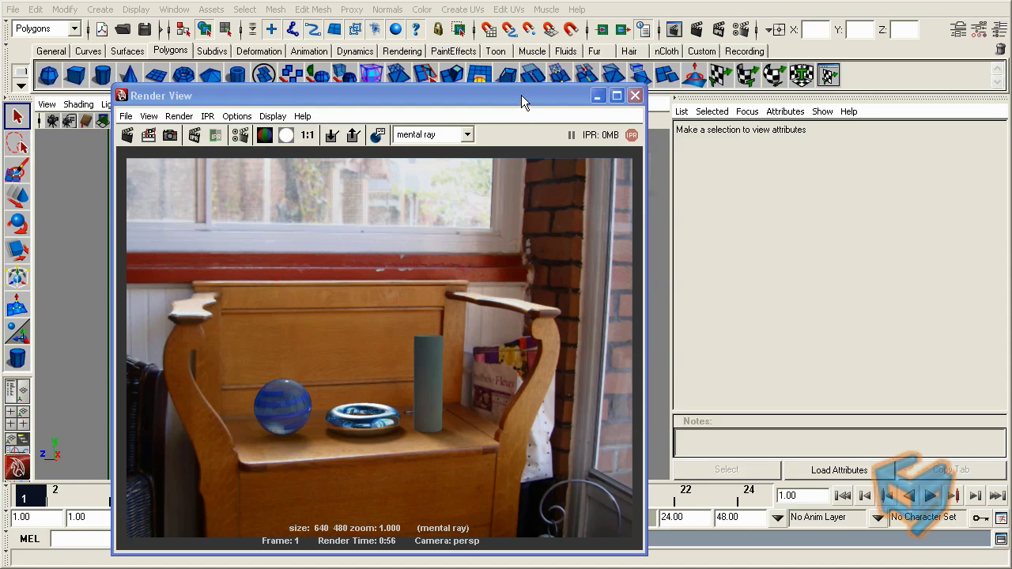
{"action": "left_click_drag", "start_coordinate": [521, 95], "coordinate": [511, 83]}
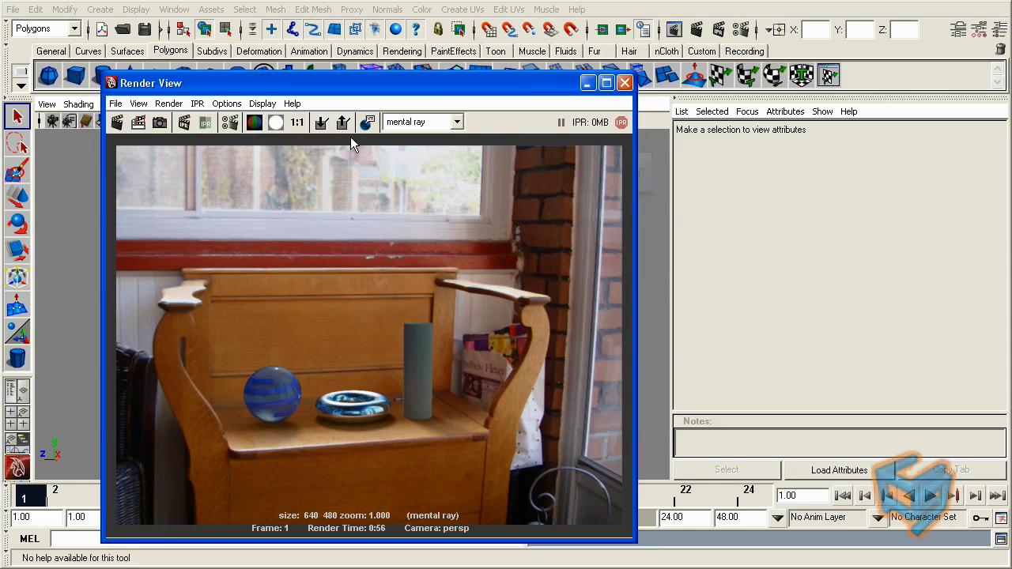
{"action": "left_click", "coordinate": [275, 123]}
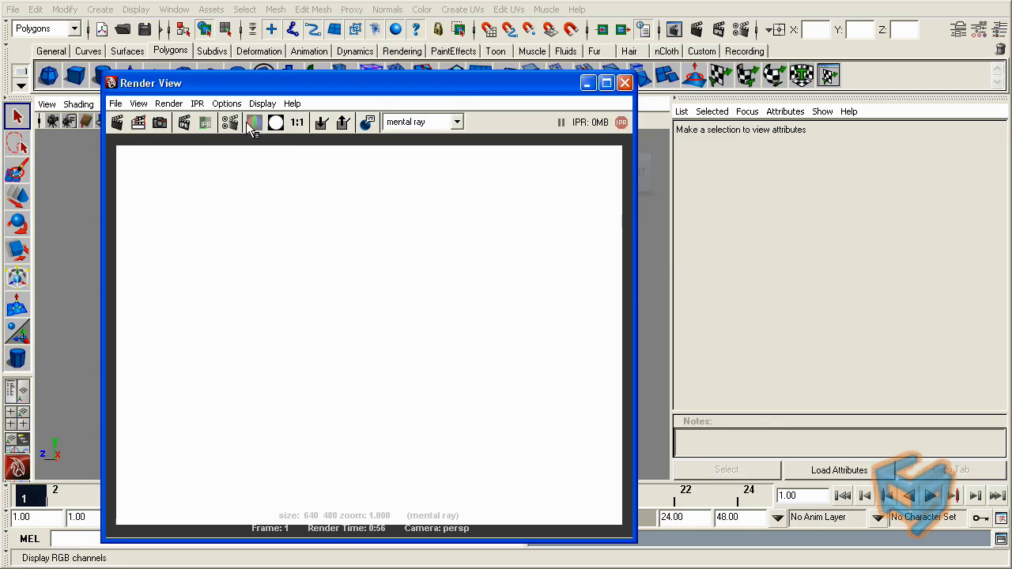
{"action": "left_click", "coordinate": [253, 123]}
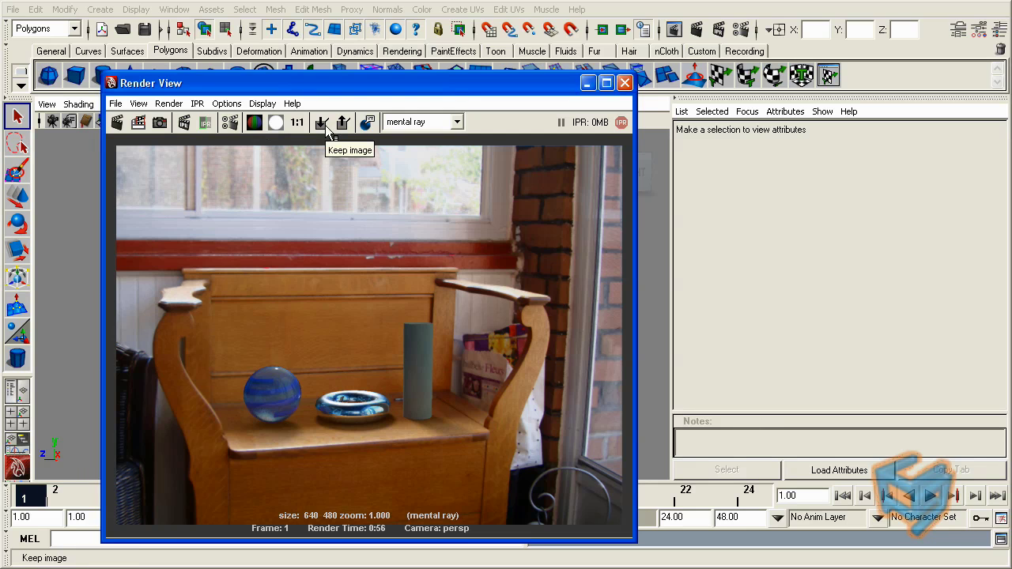
{"action": "left_click", "coordinate": [326, 126]}
{"action": "left_click", "coordinate": [625, 83]}
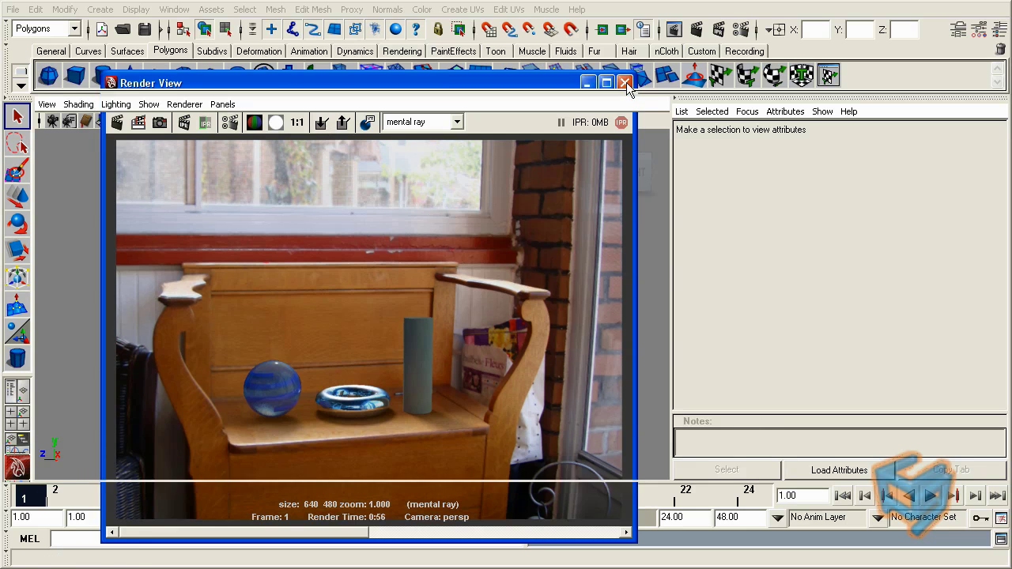
Follow the ground plane's mip_matteshadow1 Background through mip_cameramap1 to the background1.jpg texture.
{"action": "left_click", "coordinate": [473, 400]}
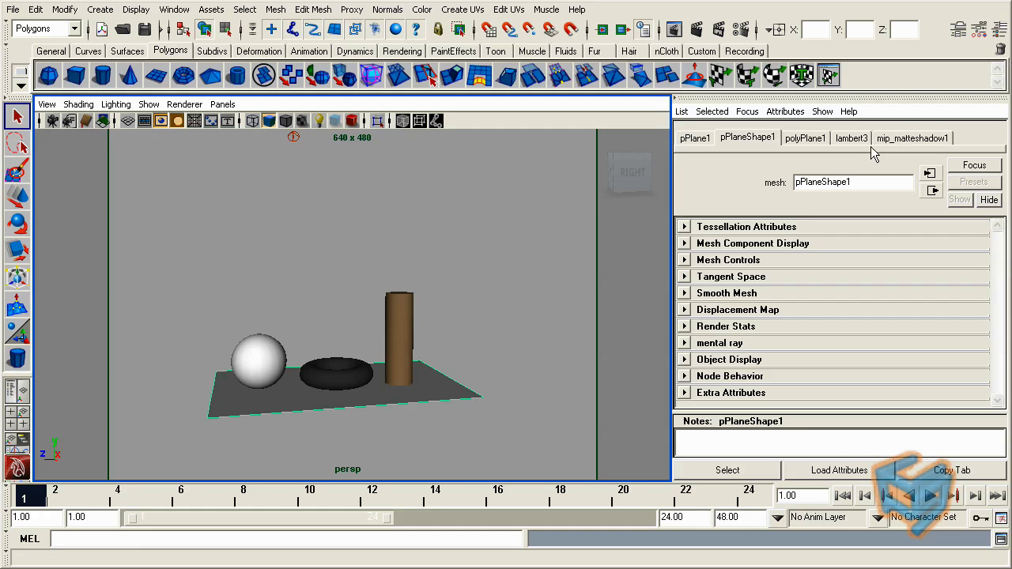
{"action": "left_click", "coordinate": [879, 141]}
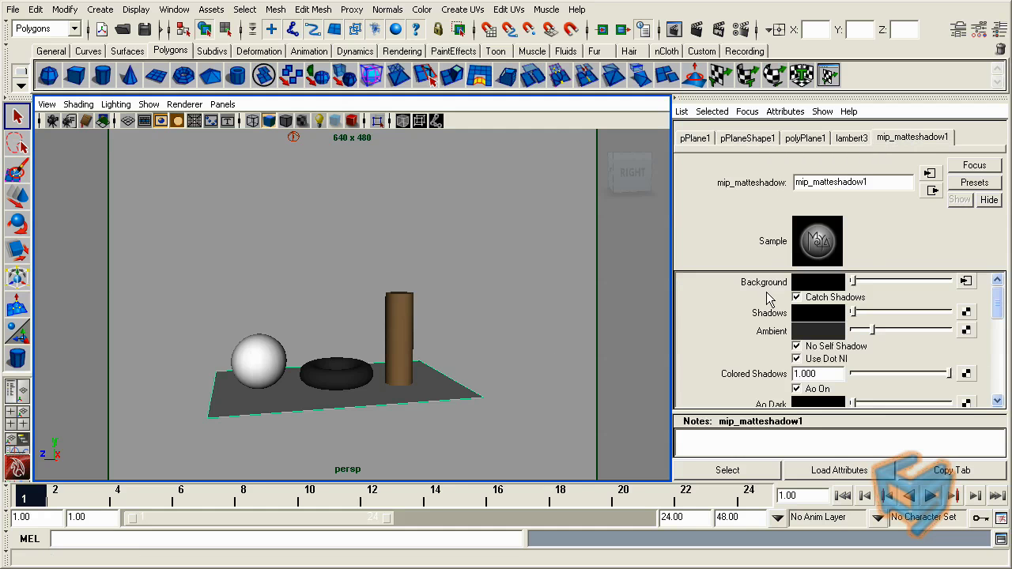
{"action": "left_click", "coordinate": [965, 281]}
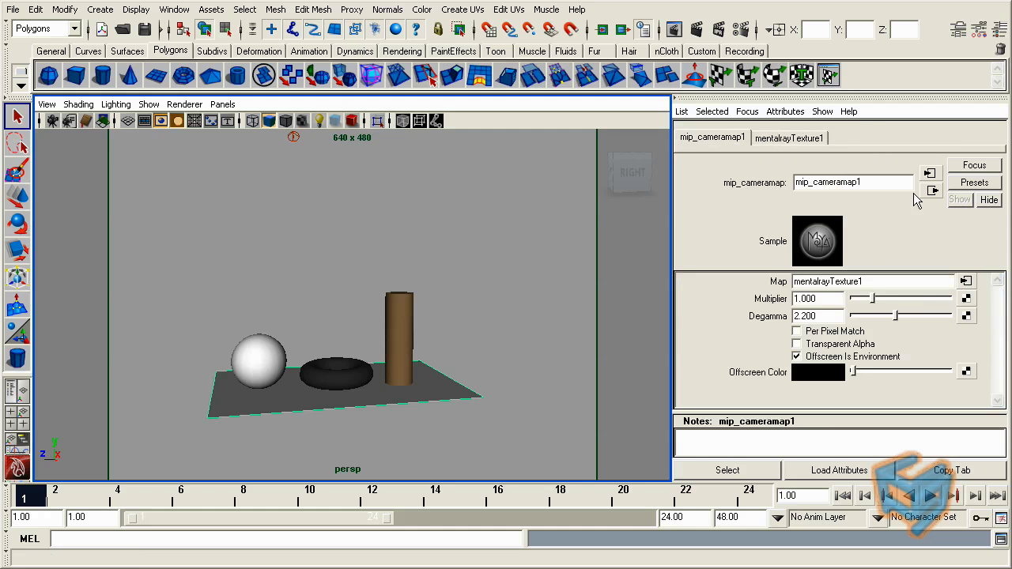
{"action": "left_click", "coordinate": [929, 173]}
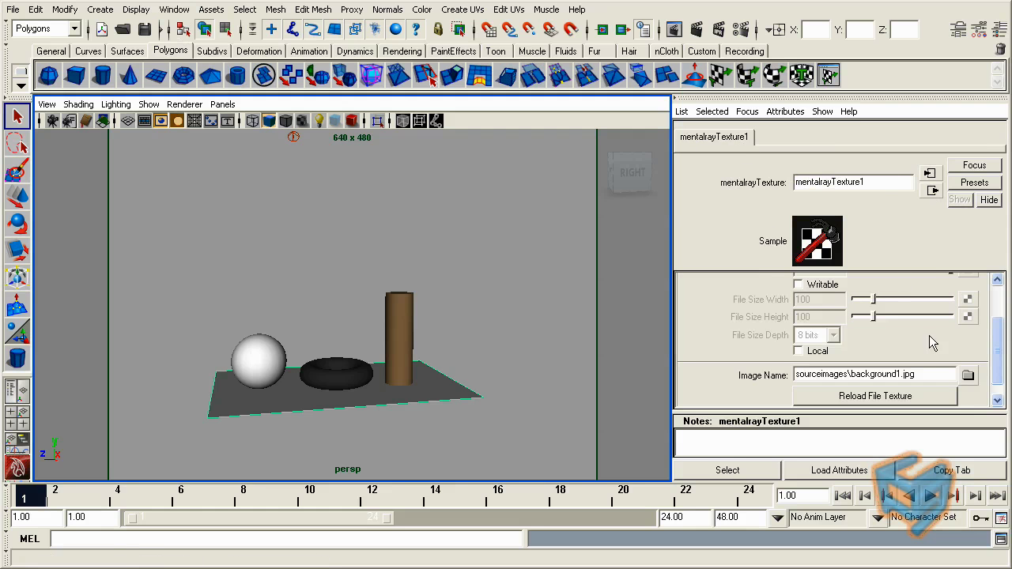
{"action": "left_click_drag", "start_coordinate": [915, 374], "coordinate": [789, 365]}
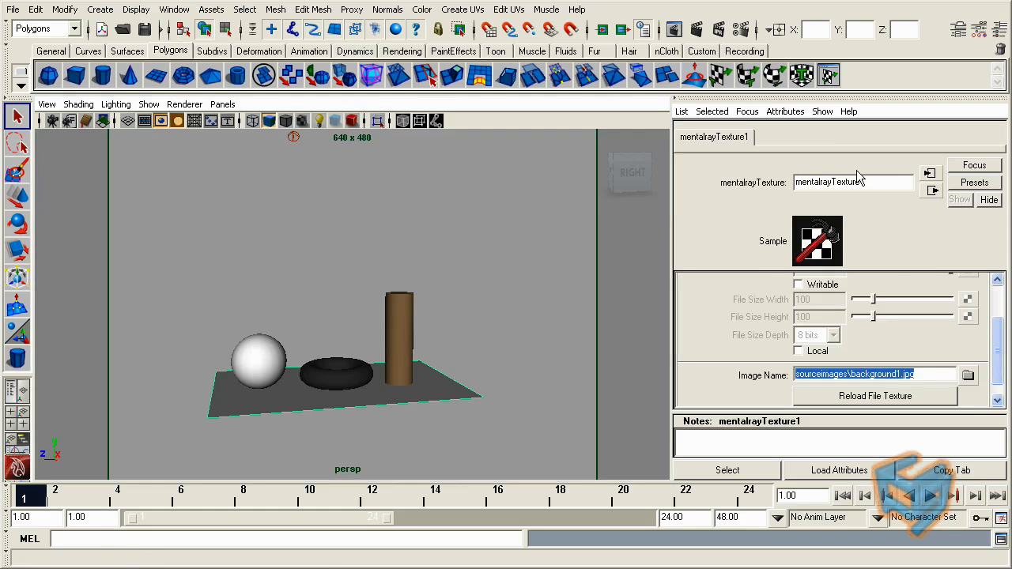
Open Hypershade from the Rendering Editors menu to view the shading network.
{"action": "left_click", "coordinate": [174, 9]}
{"action": "mouse_move", "coordinate": [210, 46]}
{"action": "left_click", "coordinate": [337, 81]}
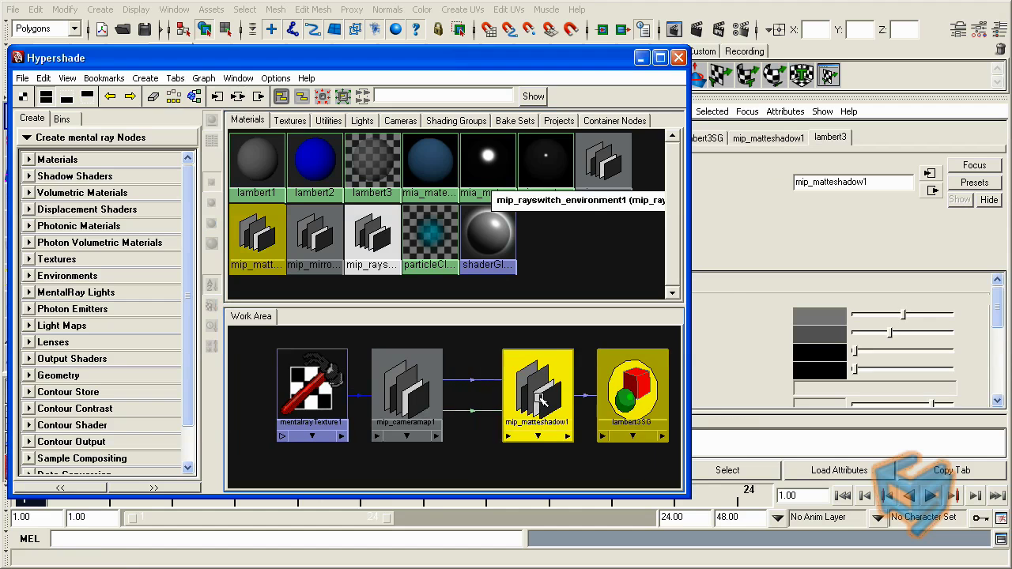
Break mip_cameramap1's Background connection to mip_matteshadow1 and delete the leftover link.
{"action": "mouse_move", "coordinate": [497, 385]}
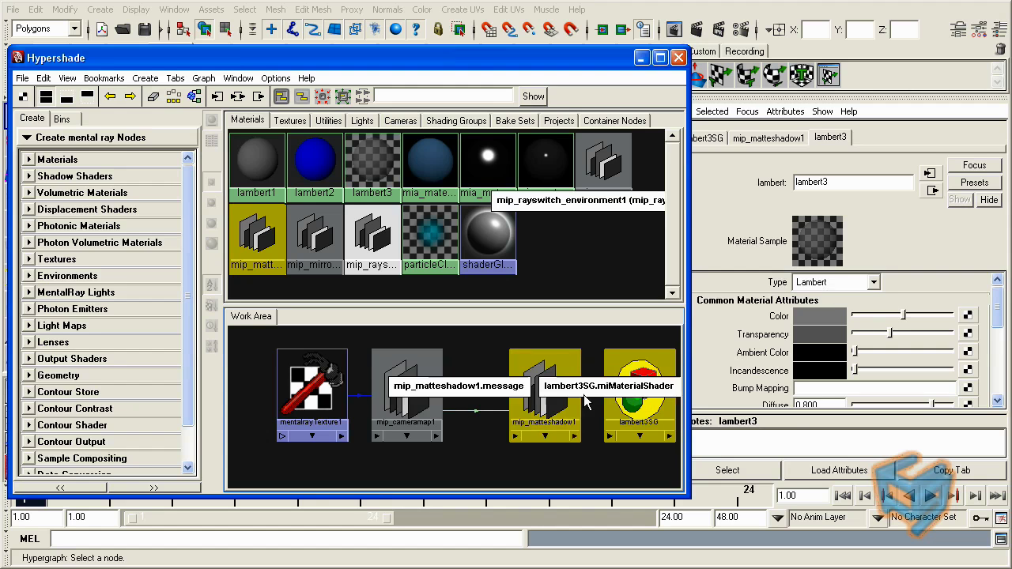
{"action": "left_click", "coordinate": [536, 399]}
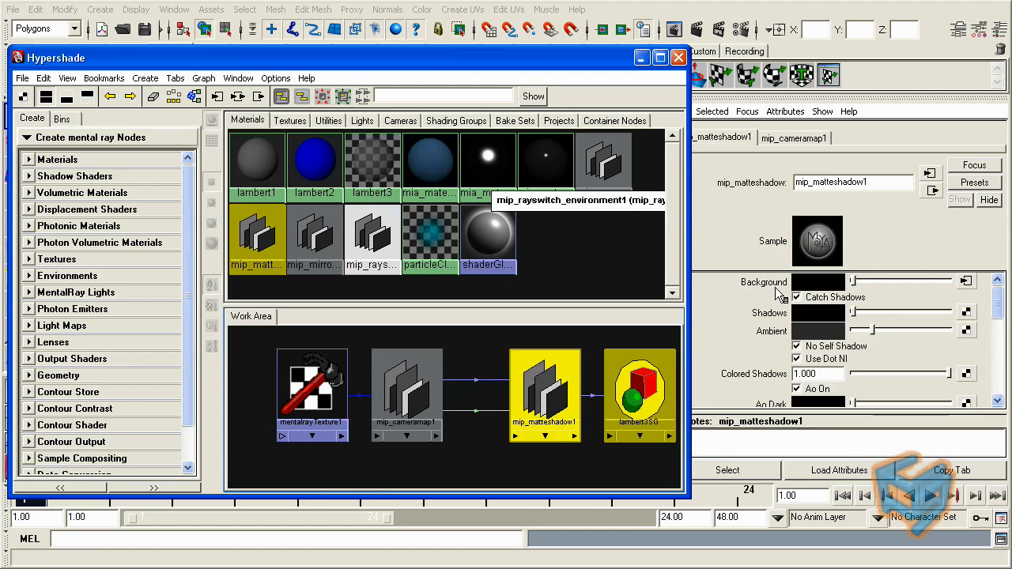
{"action": "right_click", "coordinate": [775, 287]}
{"action": "left_click", "coordinate": [749, 316]}
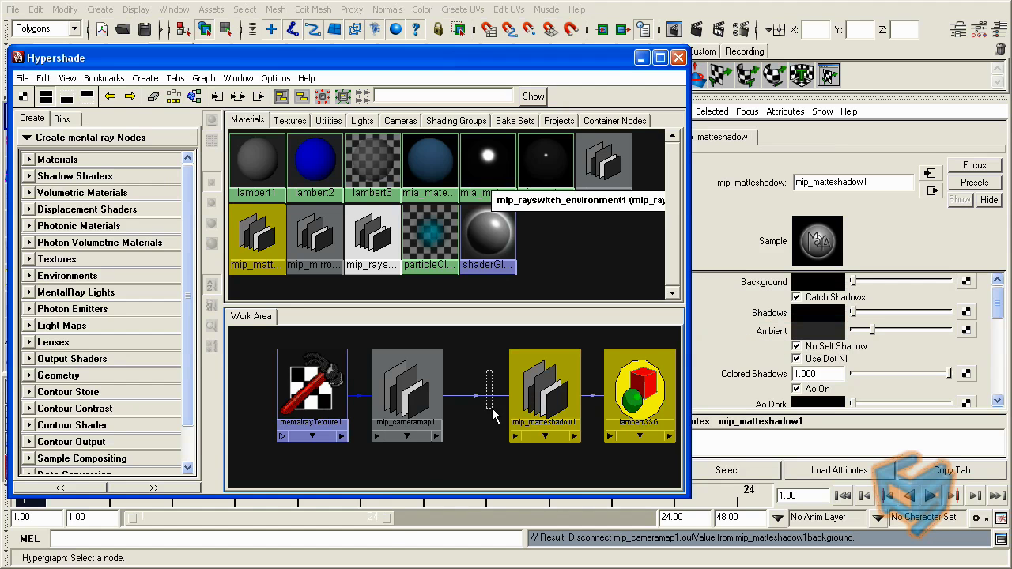
{"action": "left_click", "coordinate": [489, 457]}
{"action": "key", "text": "Delete"}
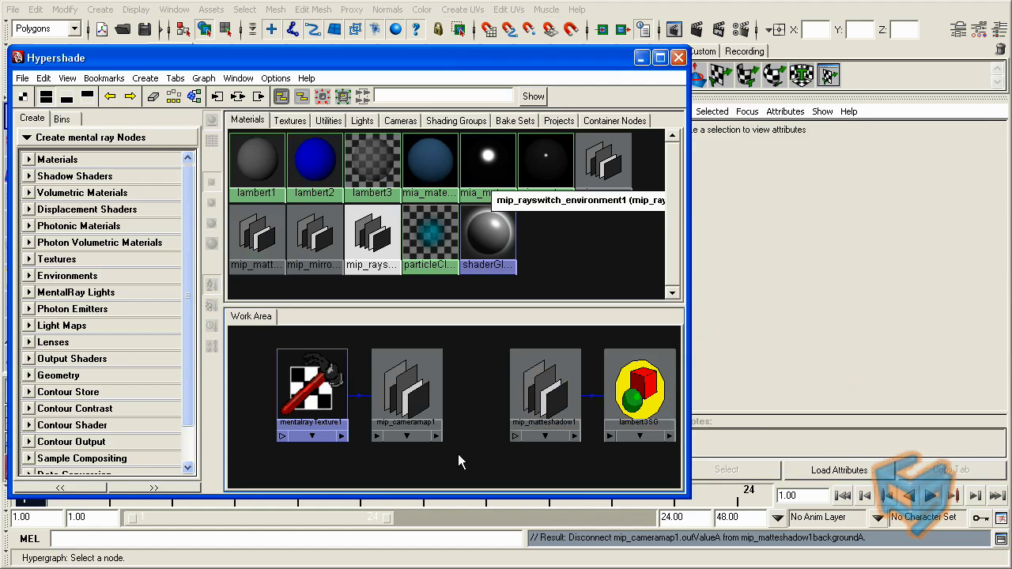
{"action": "left_click_drag", "start_coordinate": [333, 407], "coordinate": [290, 407]}
{"action": "left_click", "coordinate": [554, 395]}
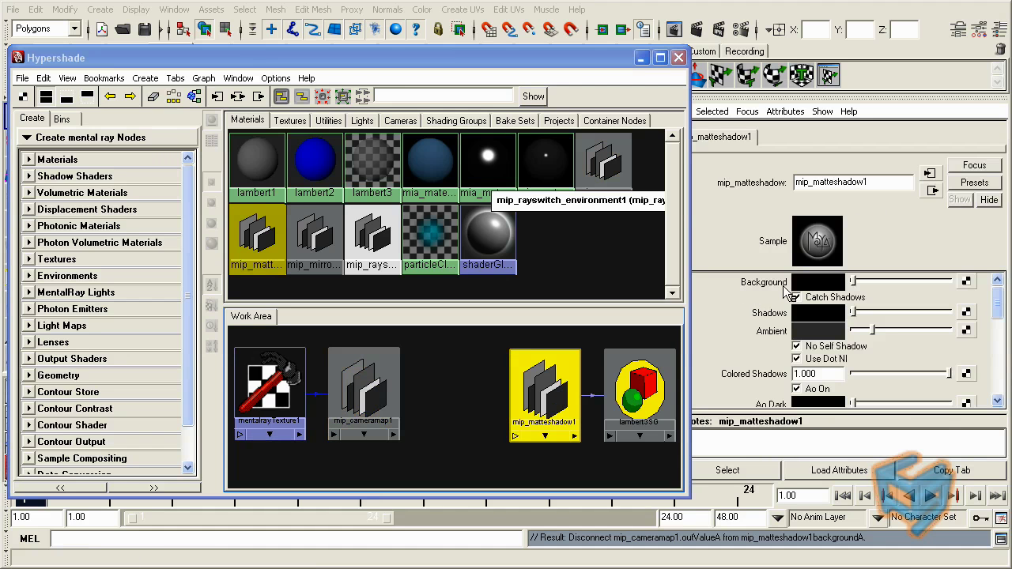
Connect a new mip_rayswitch_environment to mip_matteshadow1's Background, with mip_cameramap1 as its Environment.
{"action": "scroll", "coordinate": [91, 250], "scroll_direction": "down", "scroll_amount": 2}
{"action": "left_click", "coordinate": [87, 234]}
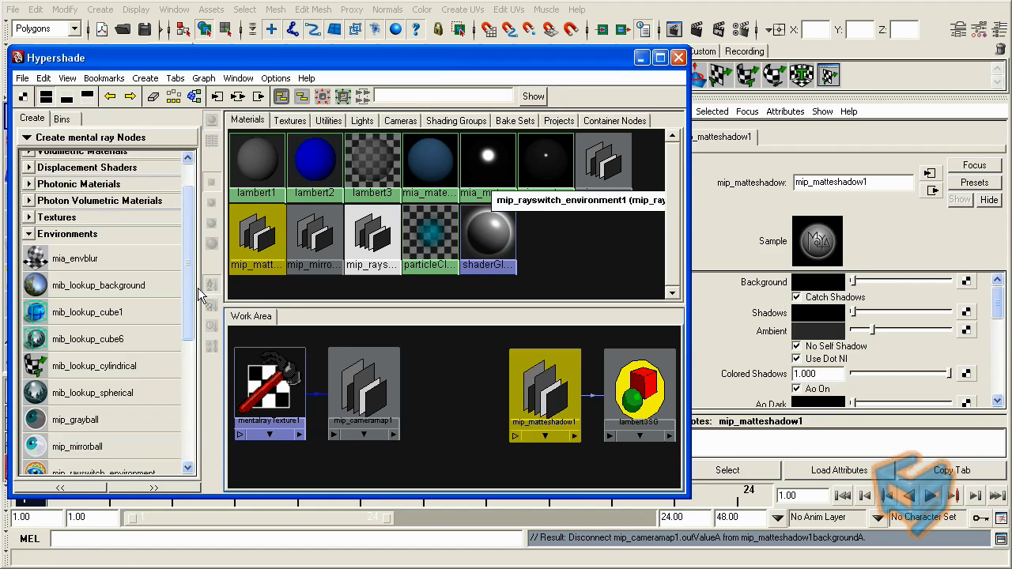
{"action": "scroll", "coordinate": [123, 289], "scroll_direction": "down", "scroll_amount": 3}
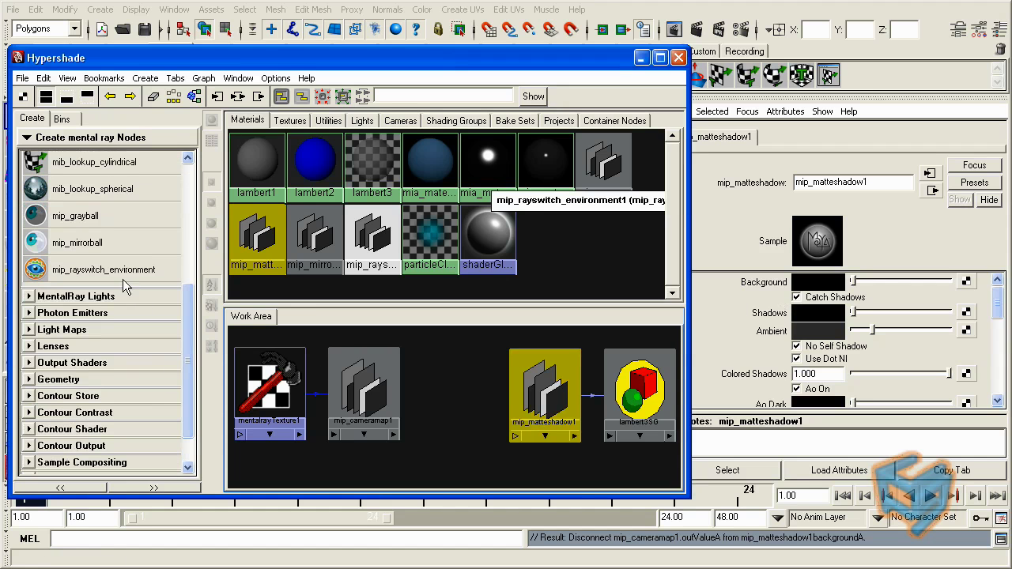
{"action": "middle_click_drag", "start_coordinate": [122, 279], "coordinate": [728, 293]}
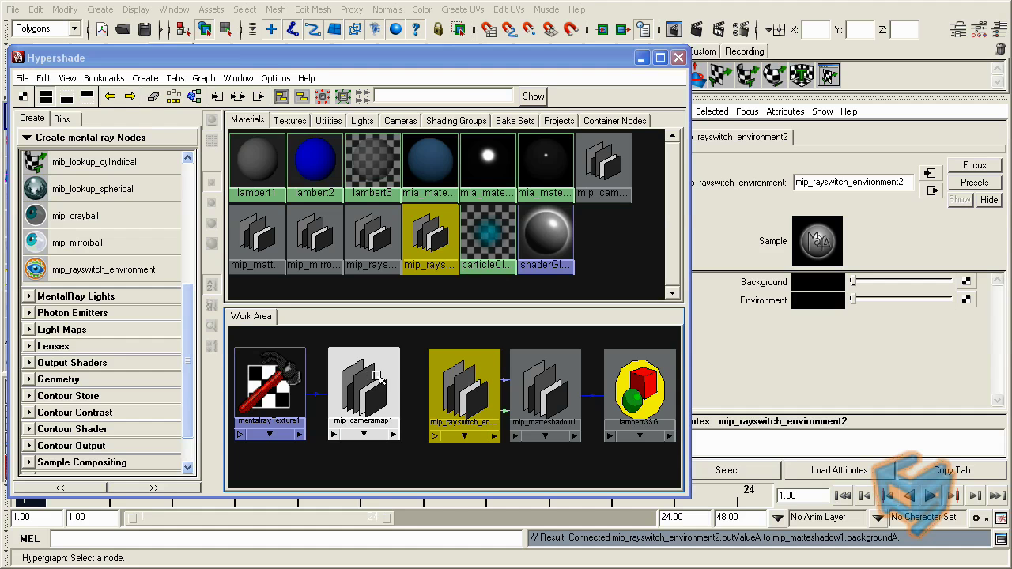
{"action": "middle_click_drag", "start_coordinate": [389, 406], "coordinate": [814, 301]}
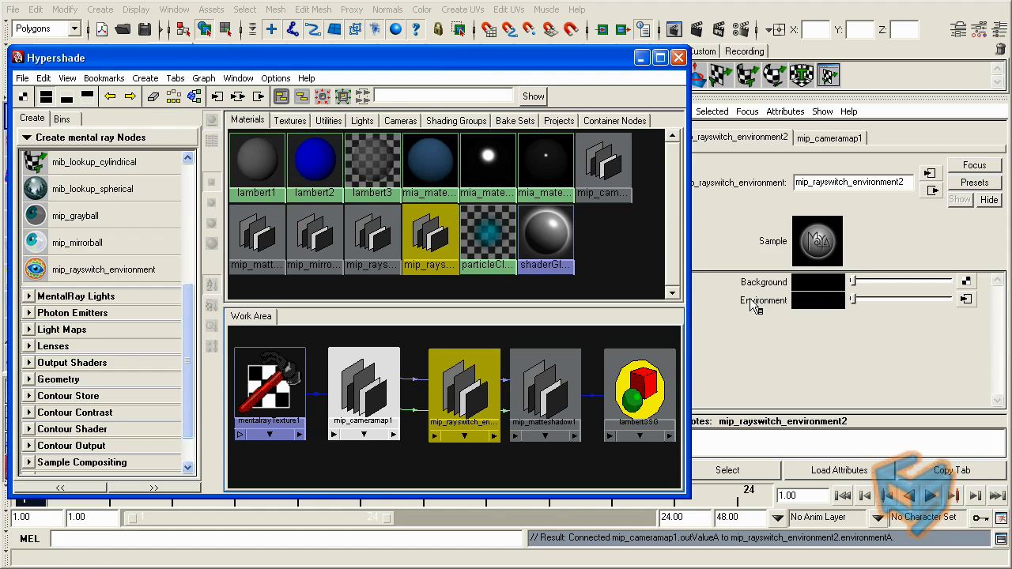
{"action": "scroll", "coordinate": [189, 419], "scroll_direction": "down", "scroll_amount": 2}
{"action": "scroll", "coordinate": [190, 419], "scroll_direction": "down", "scroll_amount": 1}
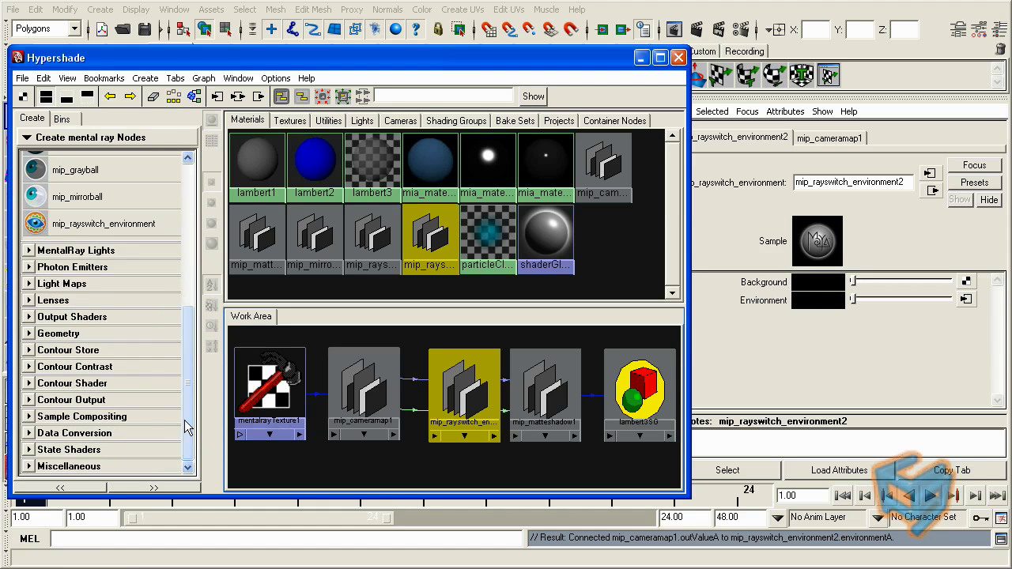
Plug a new mib_color_alpha node into the ray-switch Background and set its Factor to 0.
{"action": "left_click", "coordinate": [111, 432]}
{"action": "left_click_drag", "start_coordinate": [190, 393], "coordinate": [190, 458]}
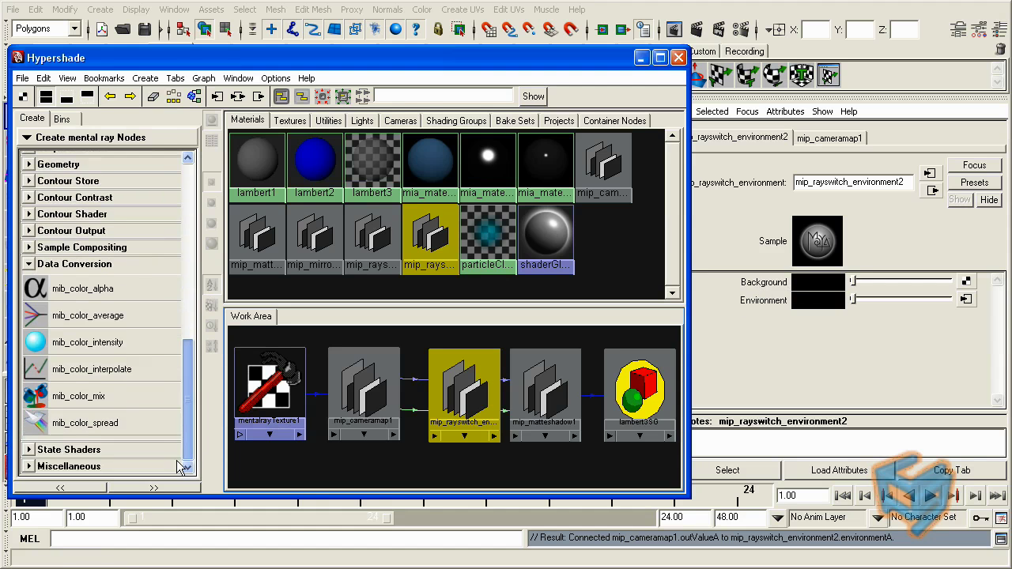
{"action": "middle_click_drag", "start_coordinate": [111, 299], "coordinate": [765, 283]}
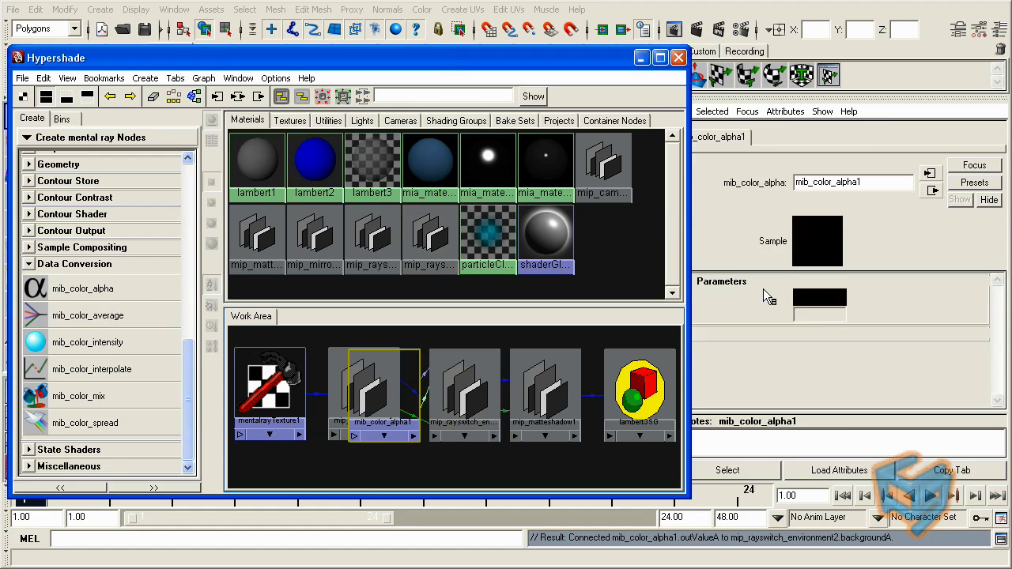
{"action": "left_click", "coordinate": [828, 316]}
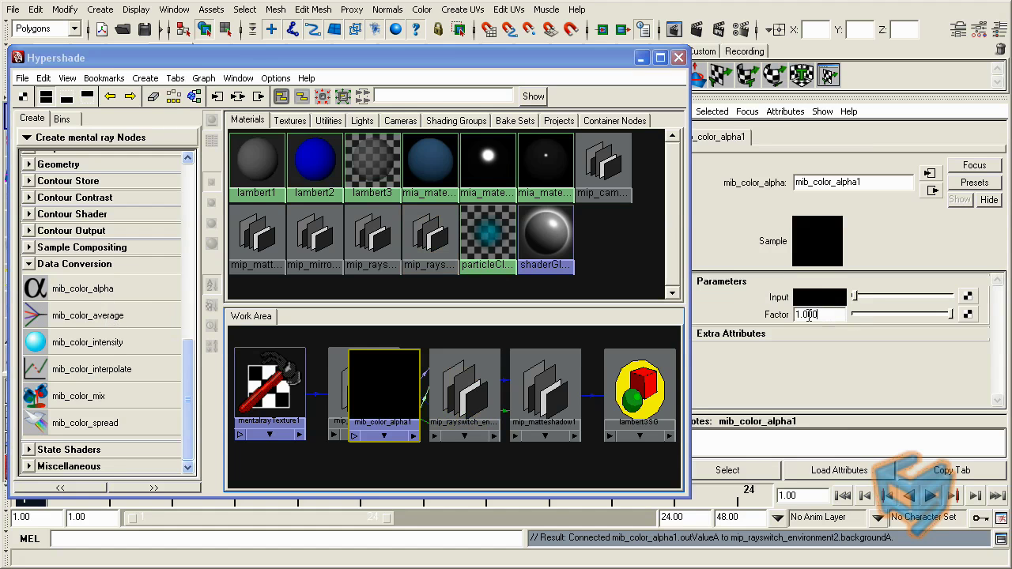
{"action": "left_click_drag", "start_coordinate": [824, 314], "coordinate": [795, 314]}
{"action": "left_click", "coordinate": [820, 314]}
{"action": "type", "text": "0"}
{"action": "key", "text": "Return"}
Rearrange the color-alpha and camera map nodes, inspect the ray-switch connections, and open mip_cameramap1.
{"action": "left_click_drag", "start_coordinate": [387, 383], "coordinate": [395, 426]}
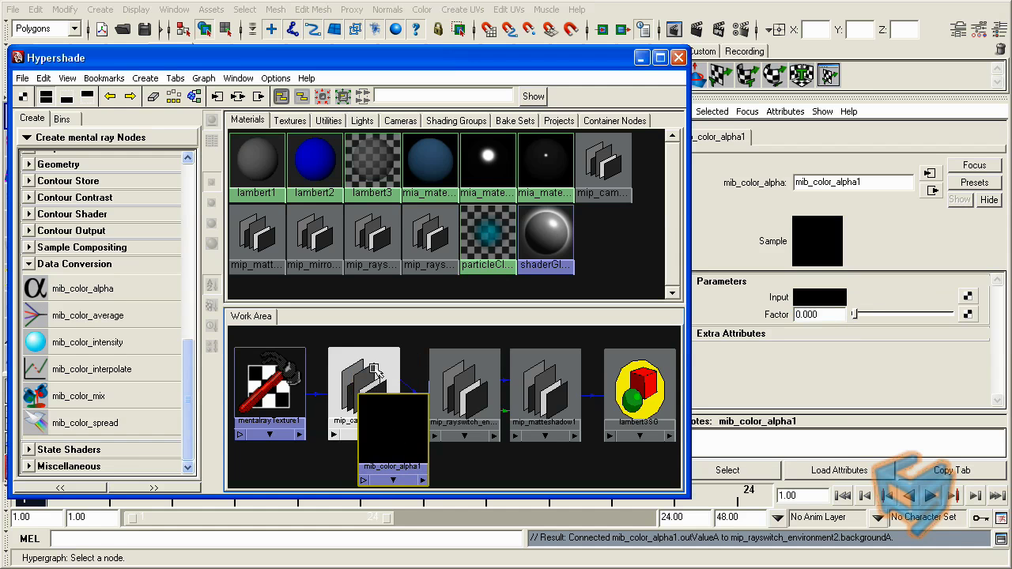
{"action": "left_click_drag", "start_coordinate": [373, 365], "coordinate": [385, 332]}
{"action": "left_click", "coordinate": [459, 372]}
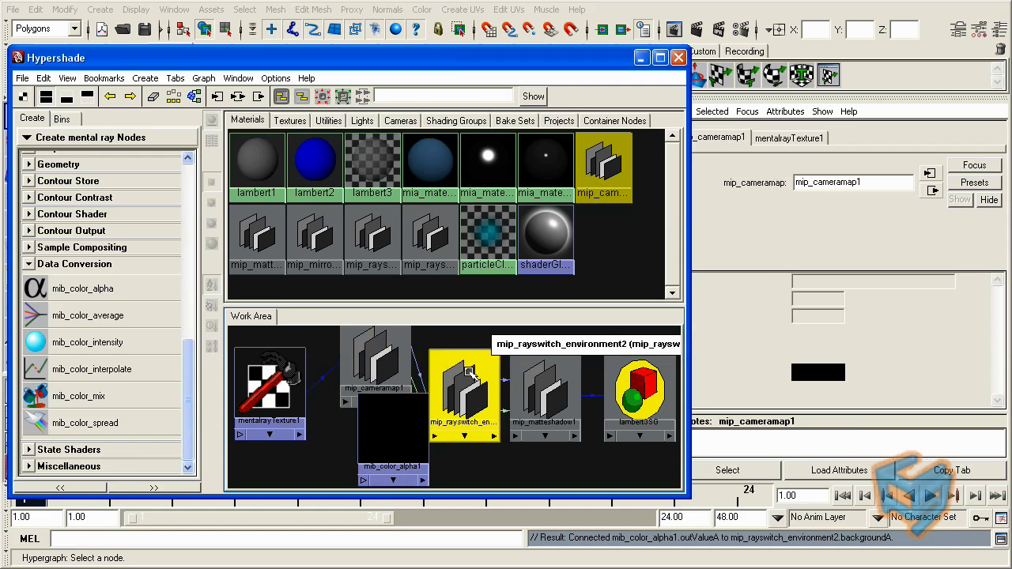
{"action": "left_click", "coordinate": [238, 96]}
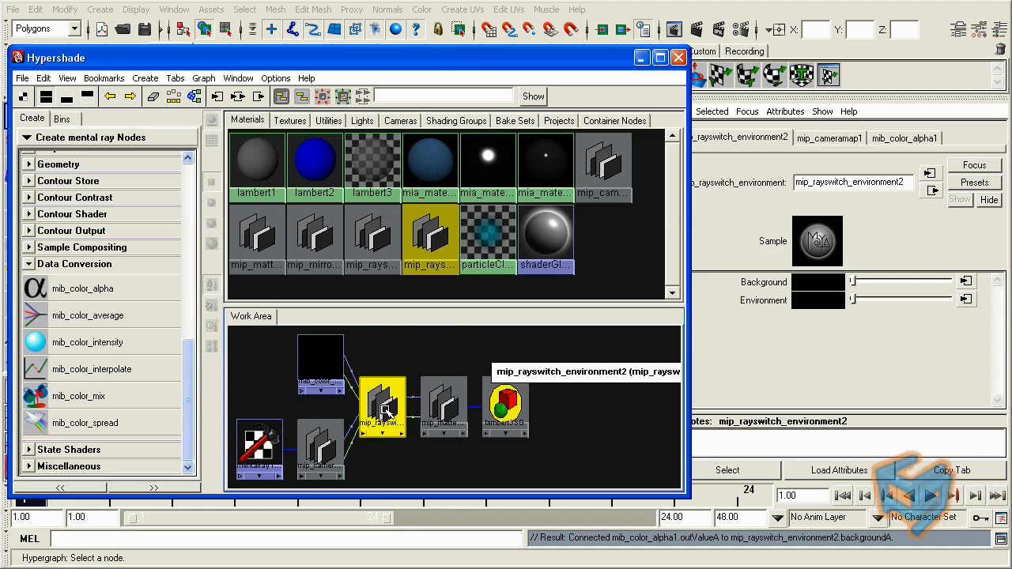
{"action": "left_click", "coordinate": [312, 365]}
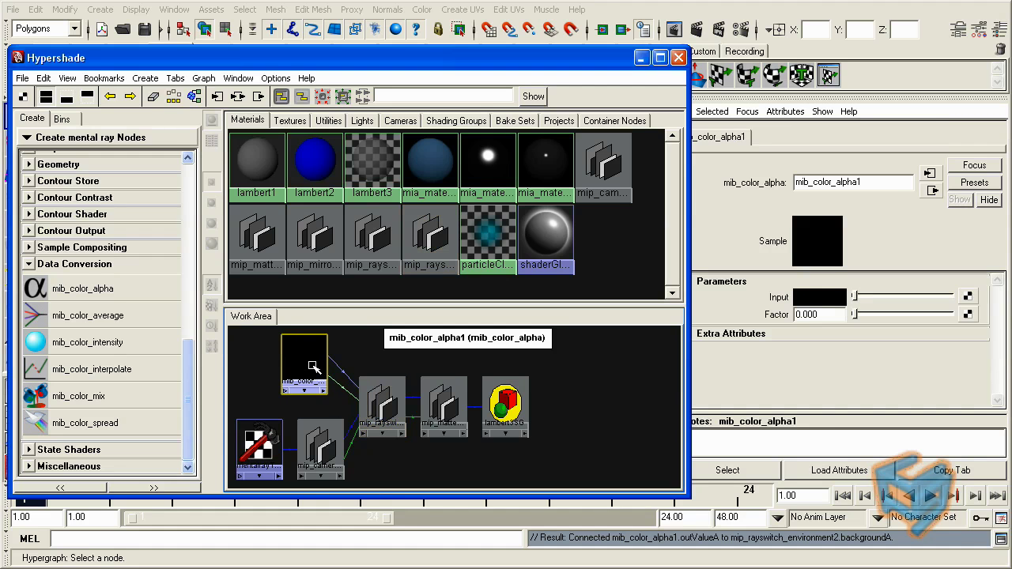
{"action": "left_click", "coordinate": [382, 399]}
{"action": "left_click", "coordinate": [966, 300]}
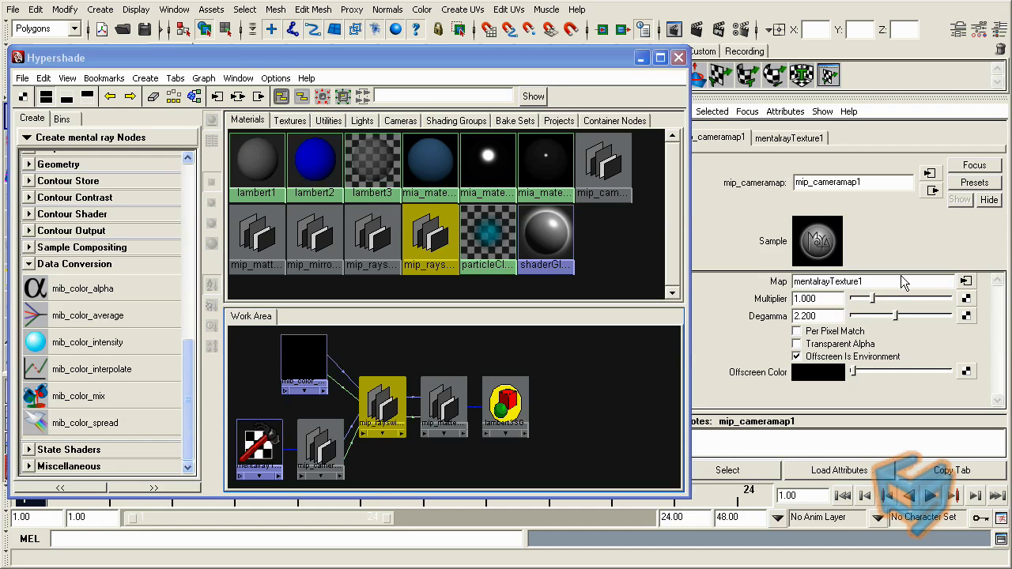
Review mip_cameramap1's Multiplier and Degamma 2.200 values, then close Hypershade.
{"action": "double_click", "coordinate": [834, 298]}
{"action": "left_click_drag", "start_coordinate": [835, 317], "coordinate": [776, 321]}
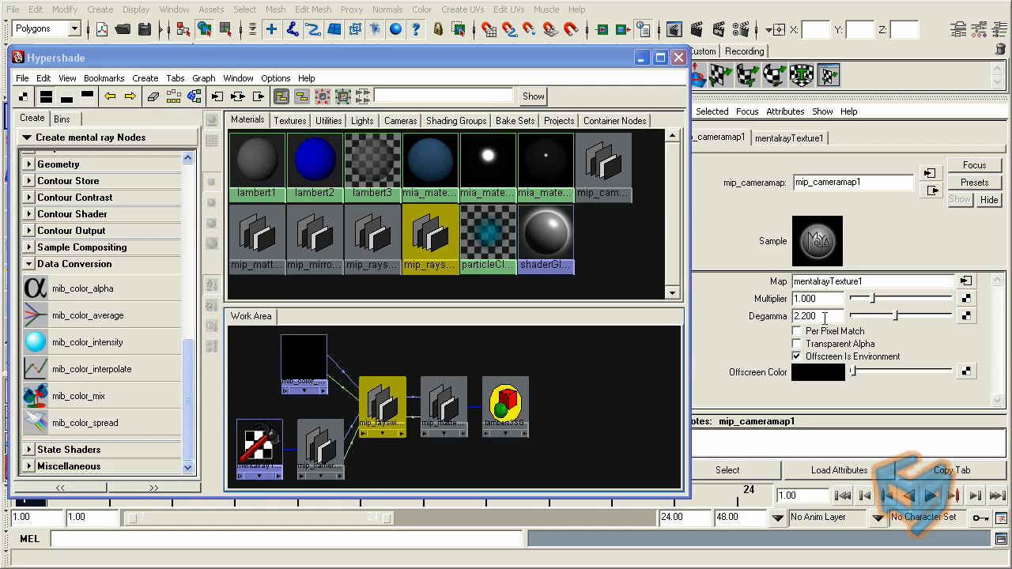
{"action": "left_click_drag", "start_coordinate": [826, 318], "coordinate": [801, 318]}
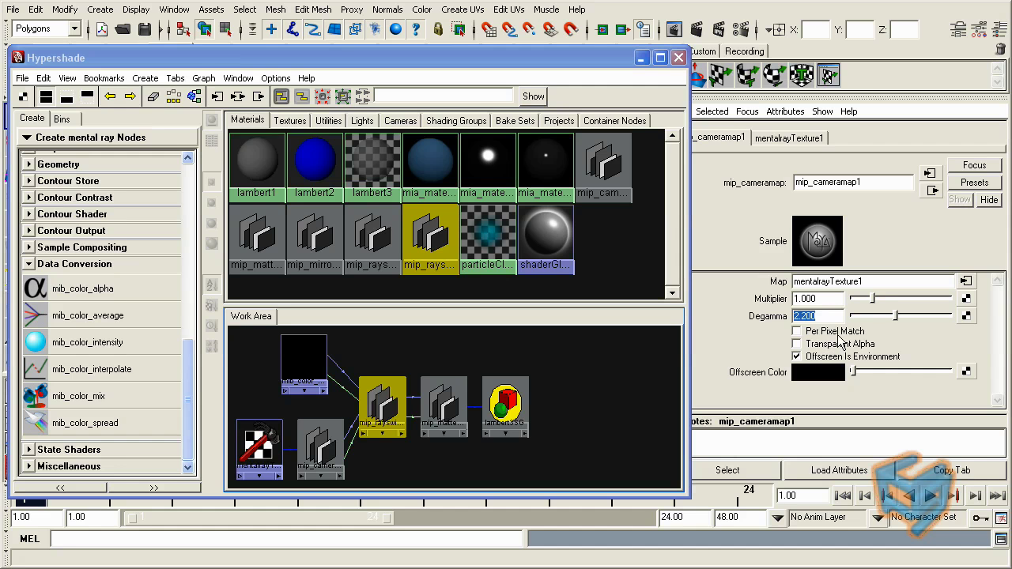
{"action": "left_click", "coordinate": [678, 58]}
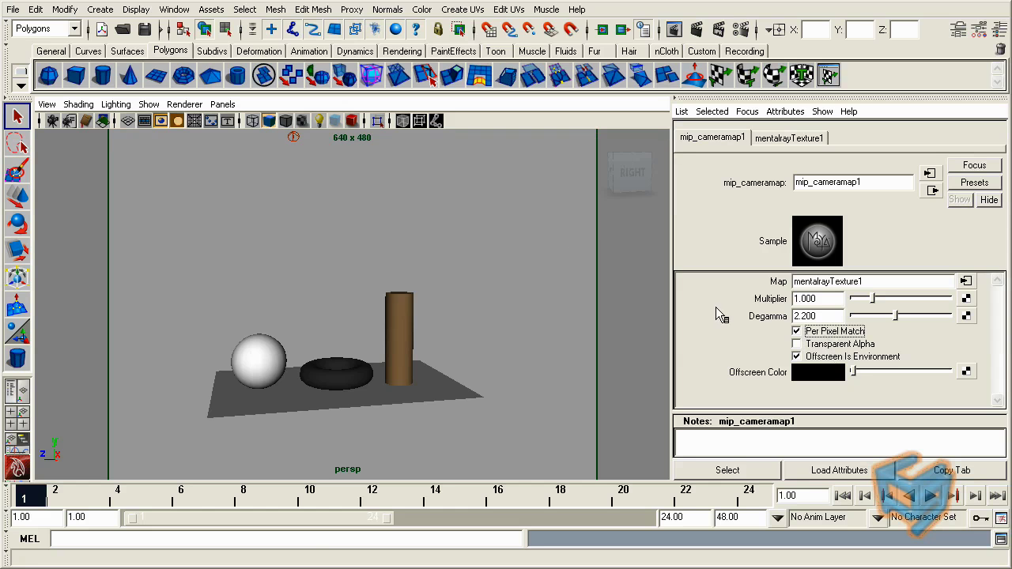
Turn off Per Pixel Match, render the current frame with mental ray, and view its alpha.
{"action": "key", "text": "space"}
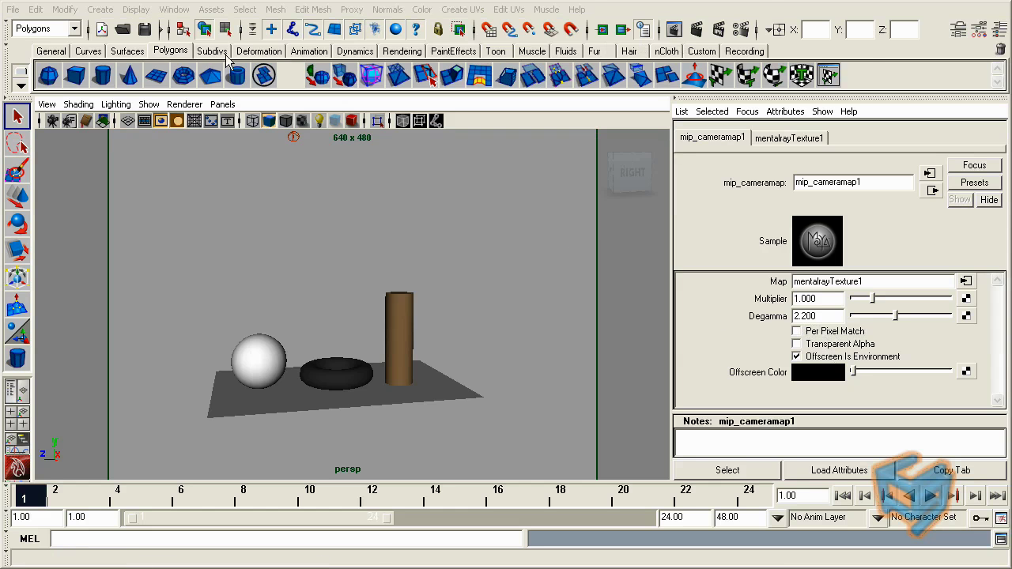
{"action": "left_click", "coordinate": [183, 30]}
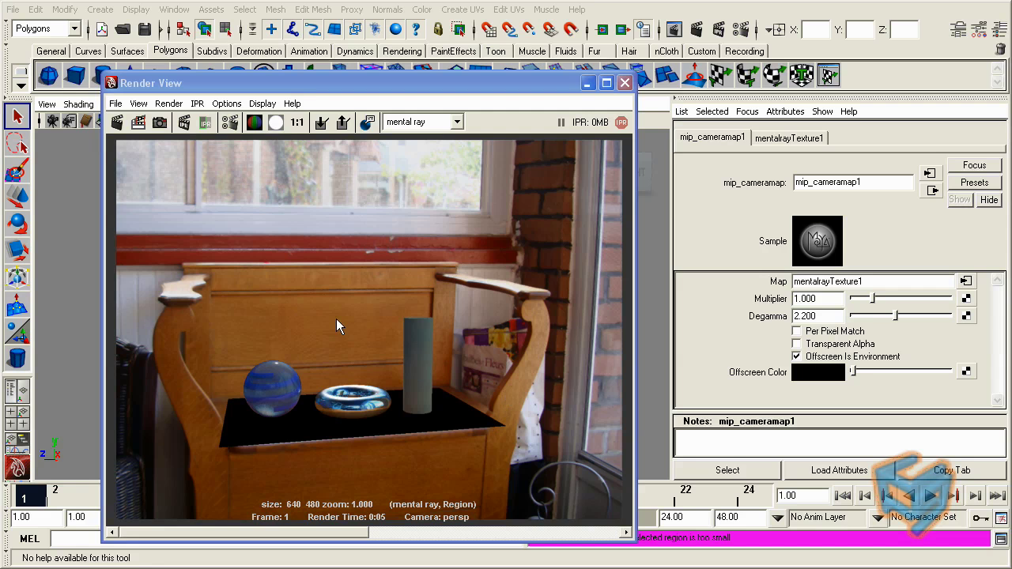
{"action": "left_click", "coordinate": [275, 122]}
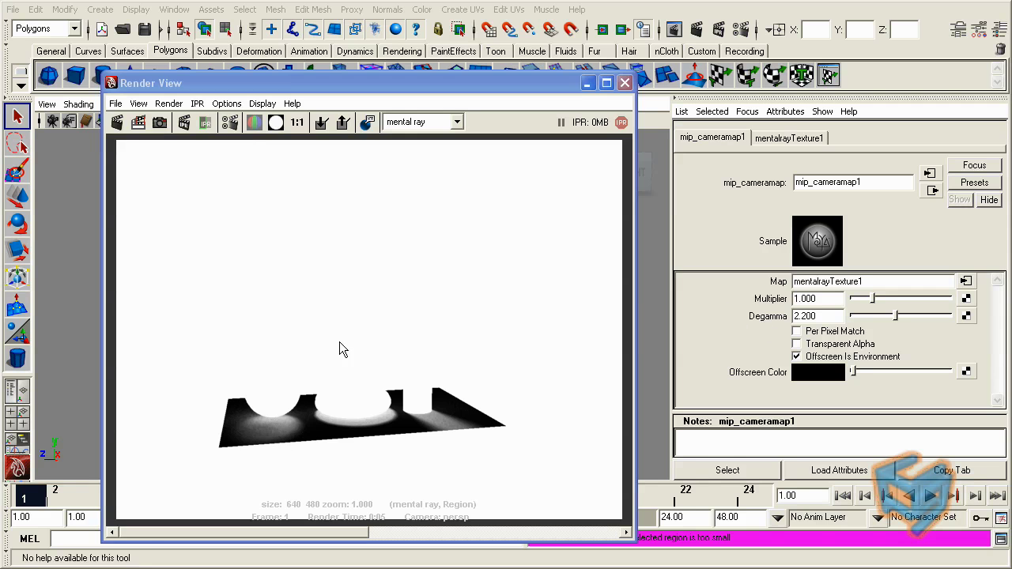
Enable Transparent Alpha on the camera map, re-render the cylinder region, and compare RGB with alpha.
{"action": "left_click", "coordinate": [841, 348]}
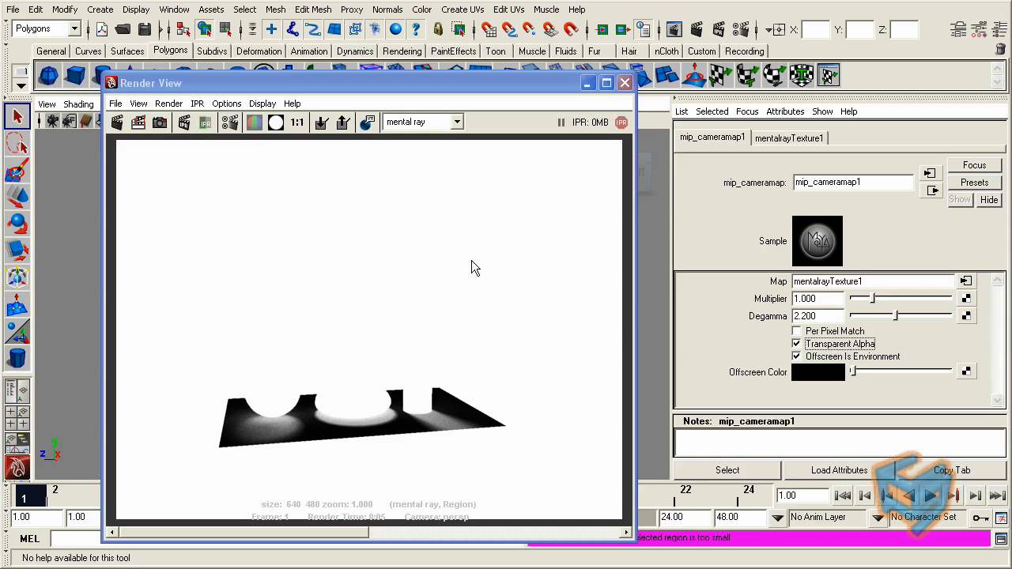
{"action": "left_click_drag", "start_coordinate": [392, 258], "coordinate": [535, 463]}
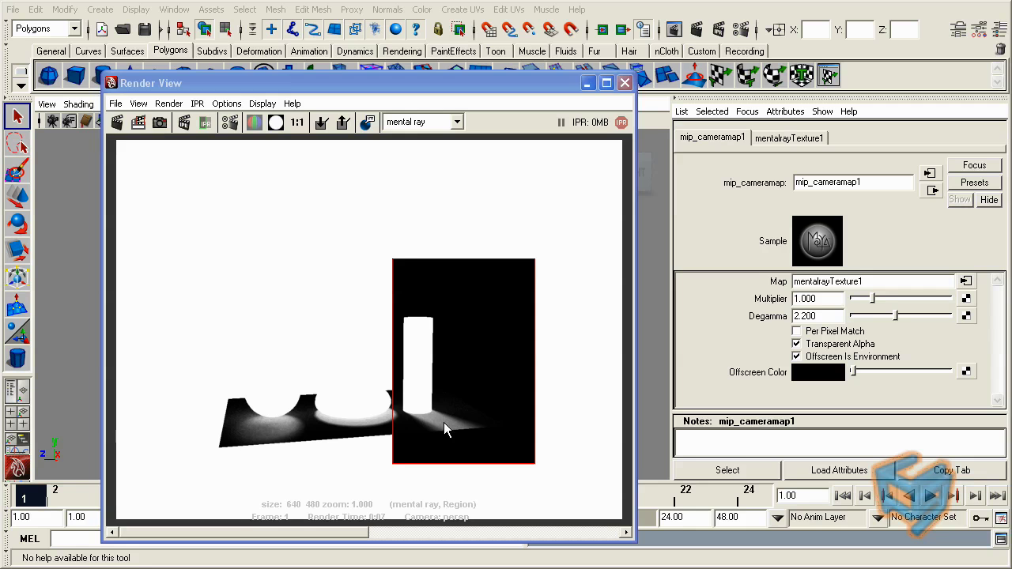
{"action": "left_click", "coordinate": [431, 259]}
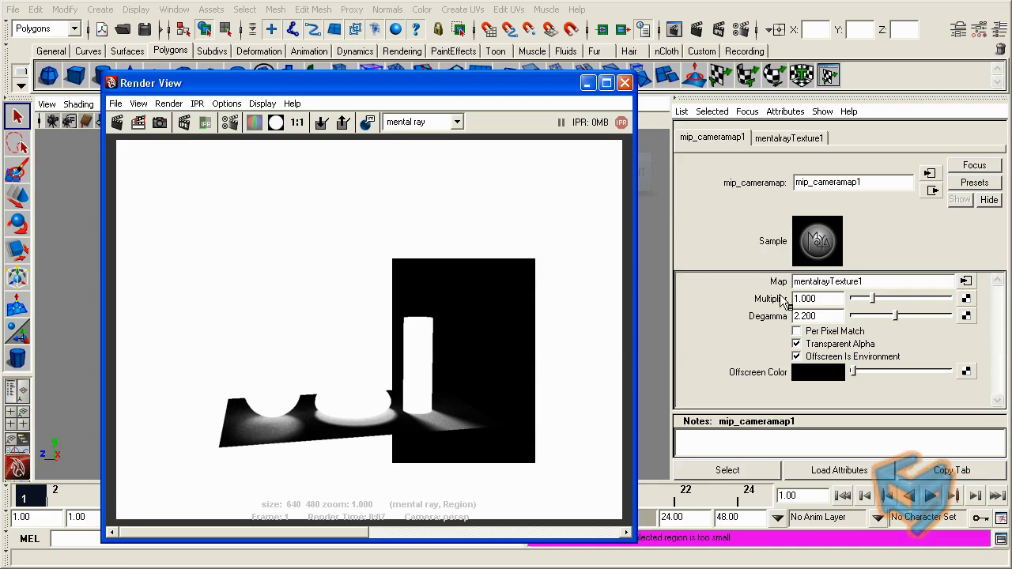
{"action": "key", "text": "a"}
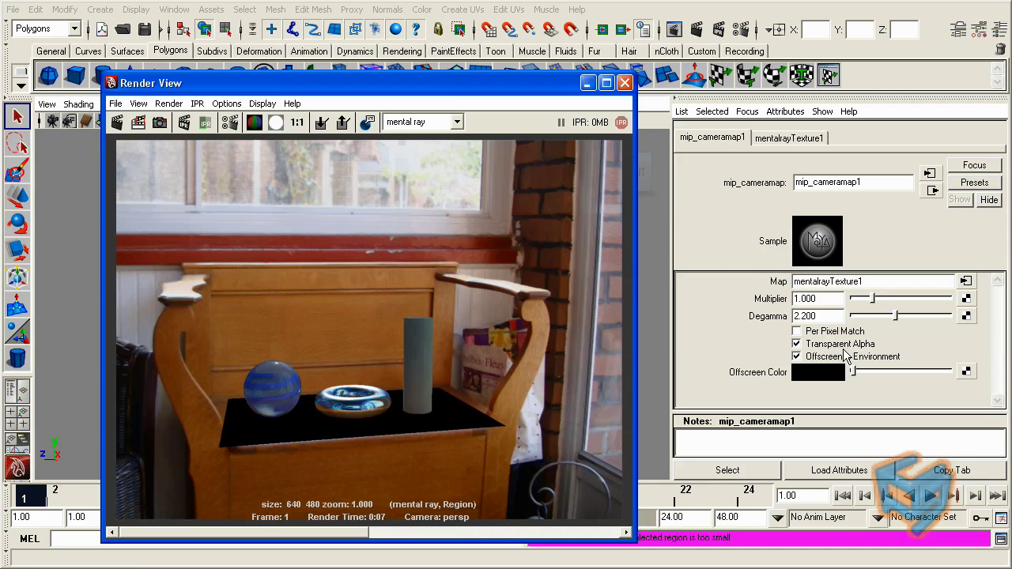
{"action": "left_click", "coordinate": [275, 121]}
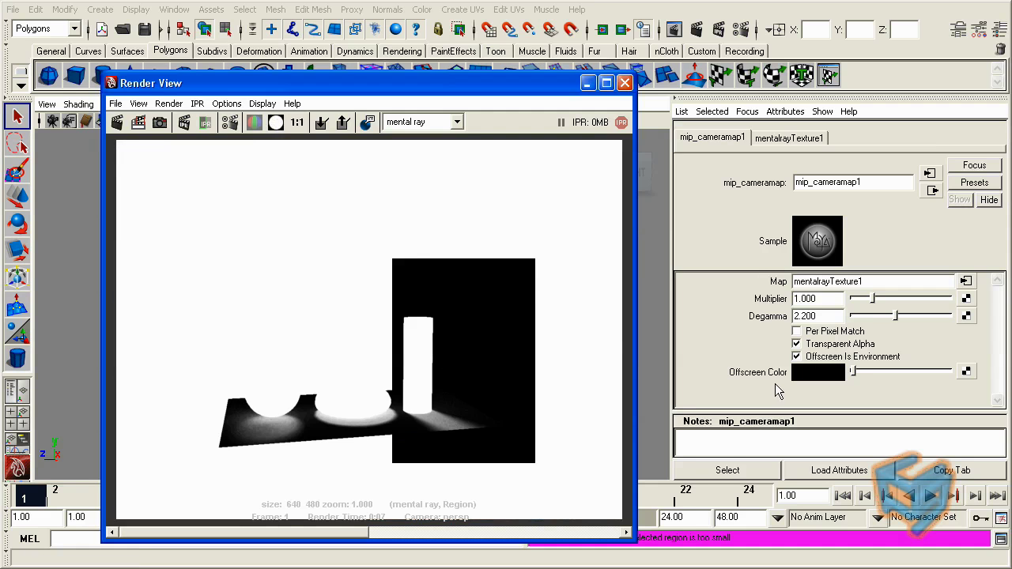
Turn off Transparent Alpha on mip_cameramap1, test the offscreen settings, then close Render View and select persp.
{"action": "left_click", "coordinate": [873, 352]}
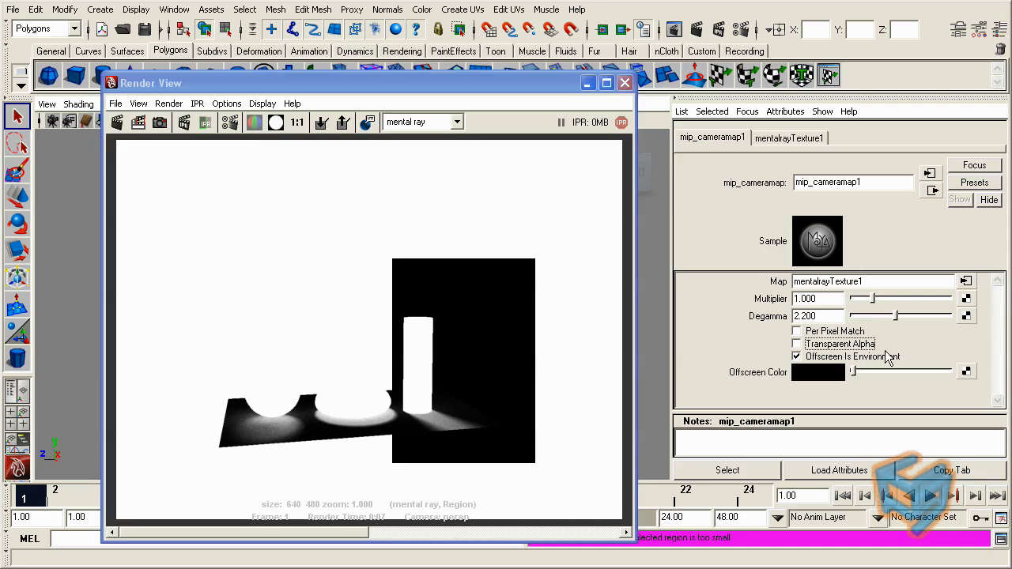
{"action": "left_click", "coordinate": [883, 353]}
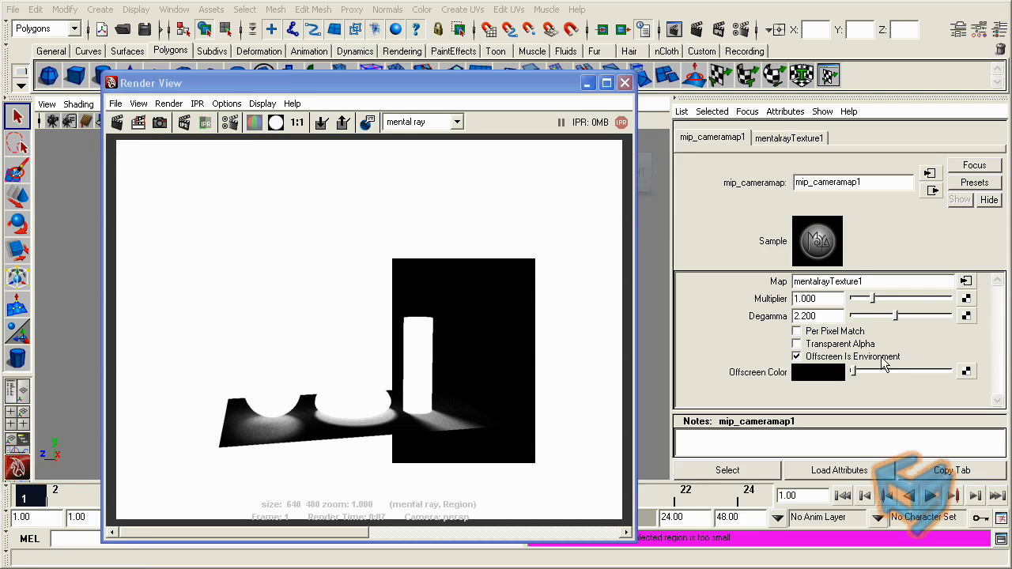
{"action": "left_click", "coordinate": [856, 359]}
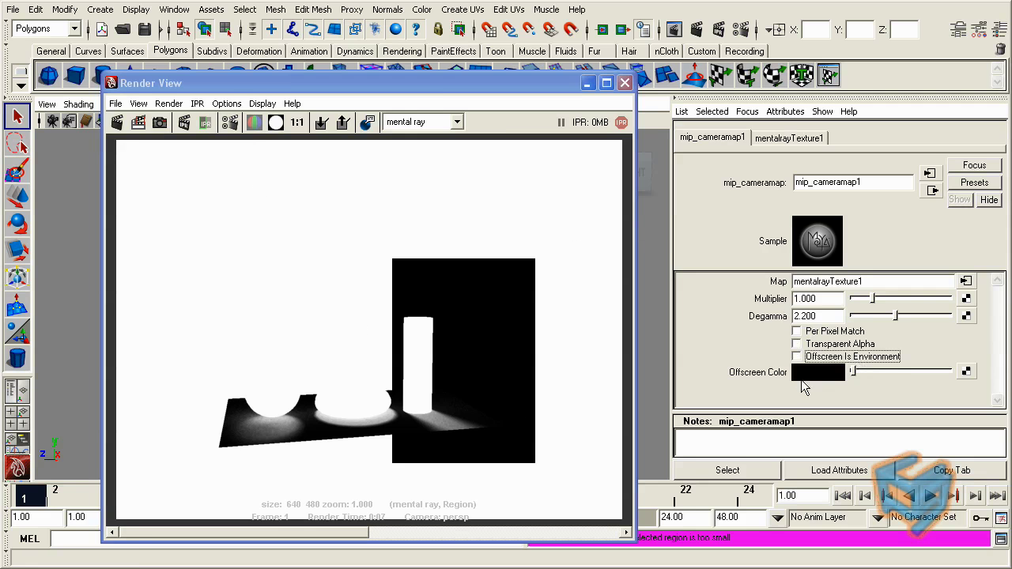
{"action": "mouse_move", "coordinate": [856, 375]}
{"action": "left_mouse_down"}
{"action": "mouse_move", "coordinate": [886, 373]}
{"action": "mouse_move", "coordinate": [843, 376]}
{"action": "left_mouse_up"}
{"action": "left_click", "coordinate": [831, 362]}
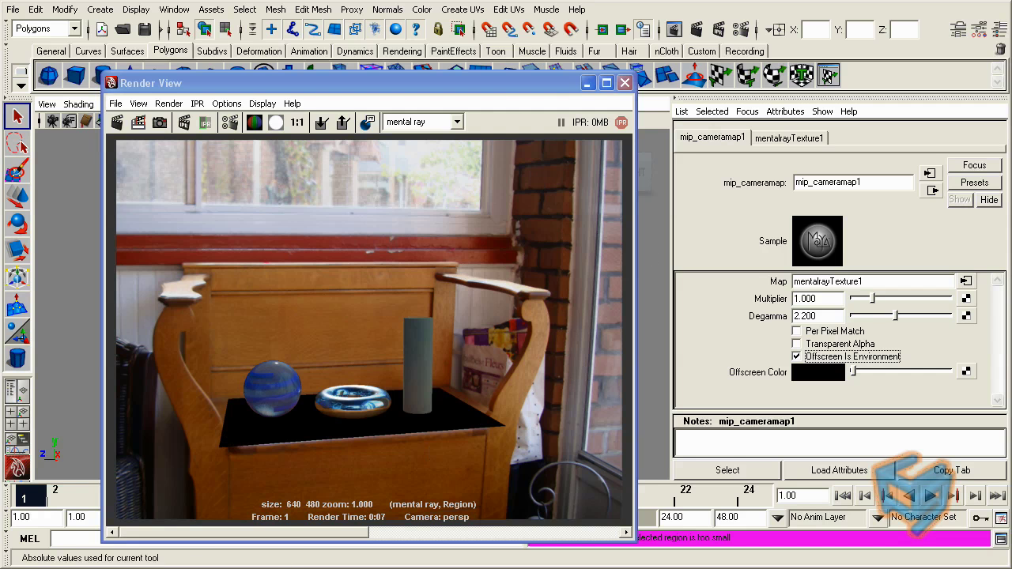
{"action": "left_click", "coordinate": [624, 82]}
{"action": "left_click", "coordinate": [52, 120]}
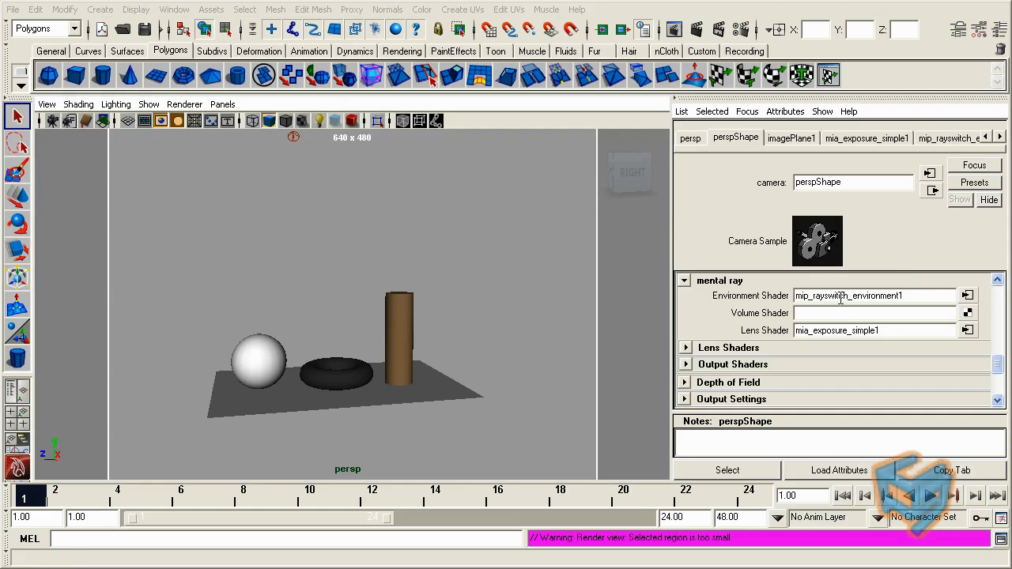
Disconnect mip_cameramap1 from mip_rayswitch_environment1's Background and connect mib_color_alpha1 there via Hypershade.
{"action": "left_click", "coordinate": [966, 296]}
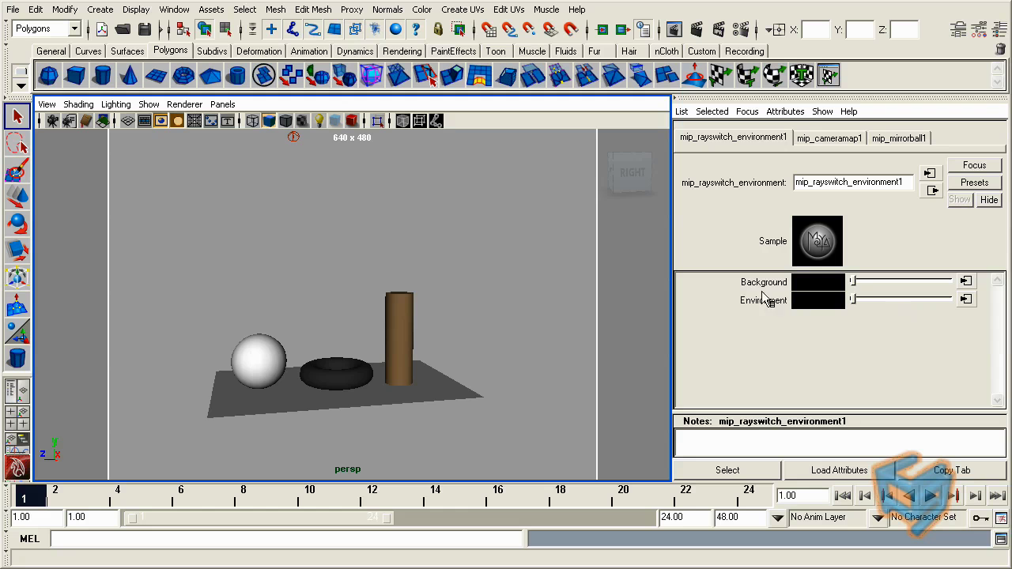
{"action": "left_click", "coordinate": [173, 10]}
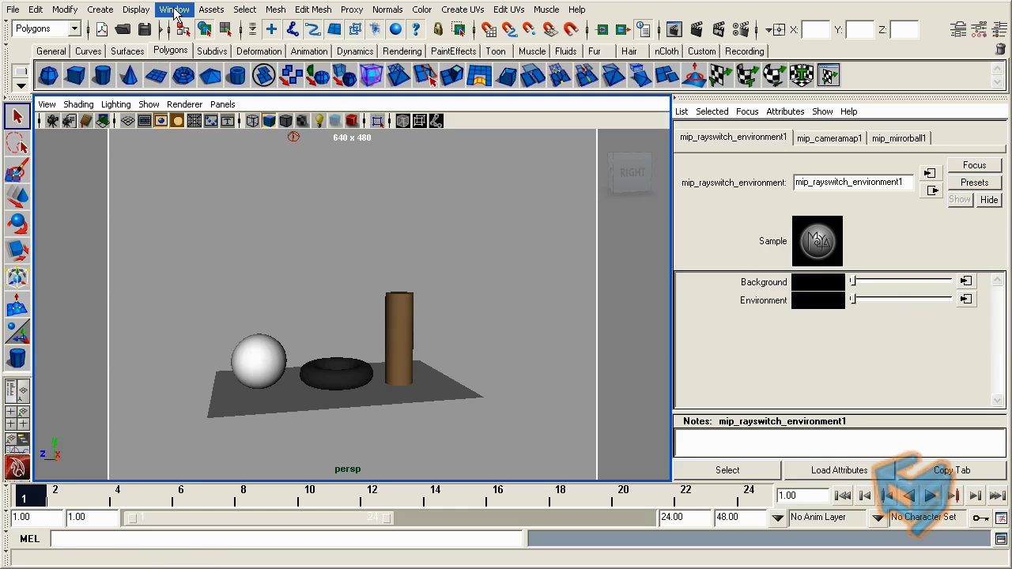
{"action": "mouse_move", "coordinate": [171, 47]}
{"action": "left_click", "coordinate": [344, 75]}
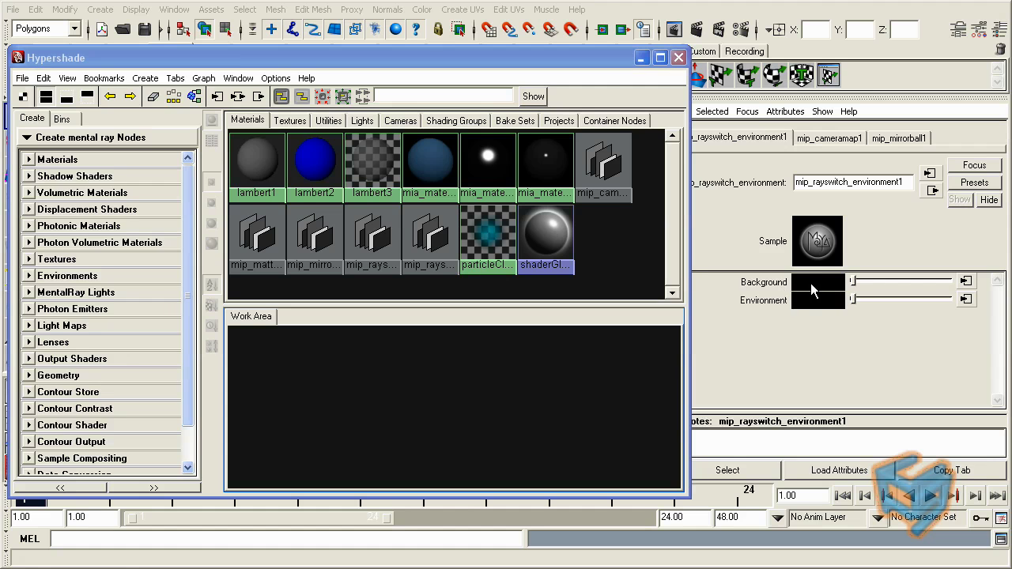
{"action": "right_click", "coordinate": [814, 291]}
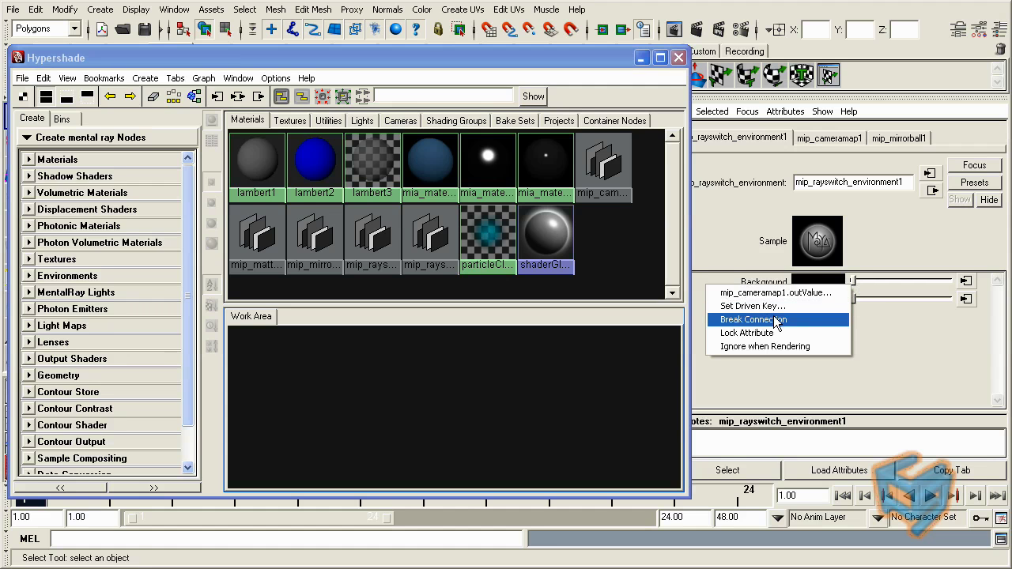
{"action": "left_click", "coordinate": [777, 321]}
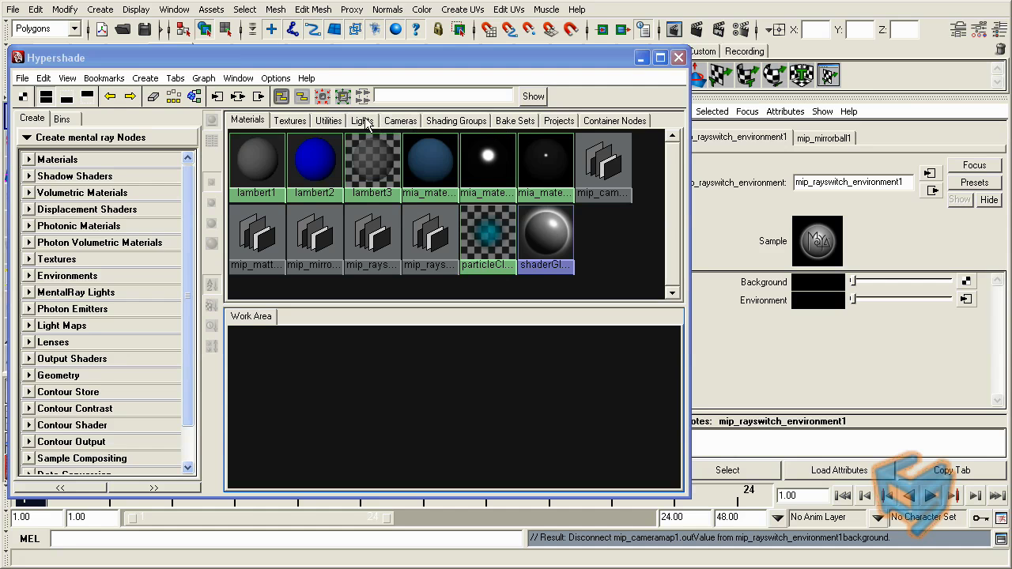
{"action": "left_click", "coordinate": [329, 120]}
{"action": "middle_click_drag", "start_coordinate": [376, 180], "coordinate": [749, 291]}
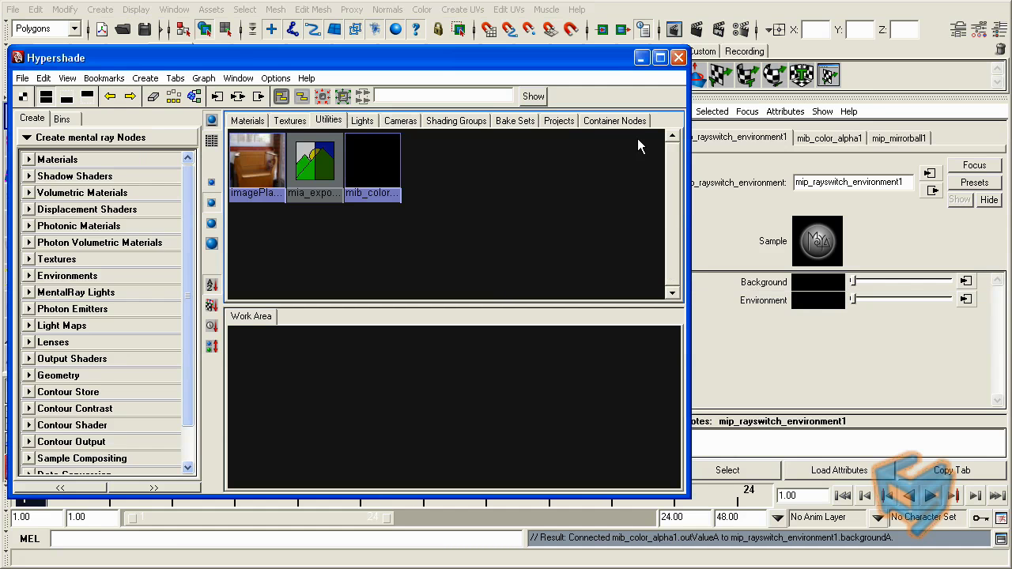
{"action": "left_click", "coordinate": [677, 58]}
Render the scene with mental ray in Render View and check its alpha channel.
{"action": "left_click", "coordinate": [174, 8]}
{"action": "mouse_move", "coordinate": [226, 45]}
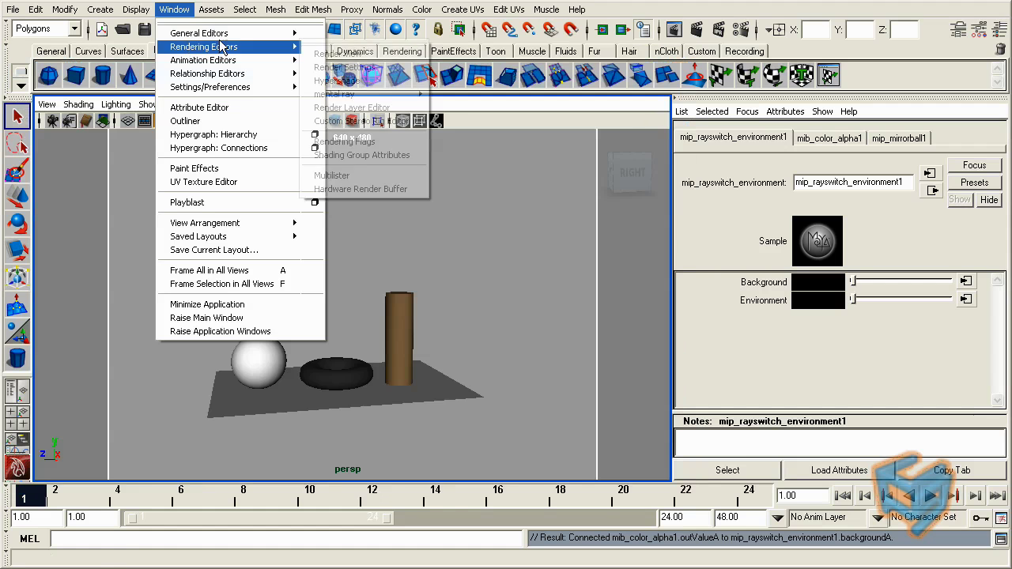
{"action": "left_click", "coordinate": [340, 50]}
{"action": "left_click", "coordinate": [117, 122]}
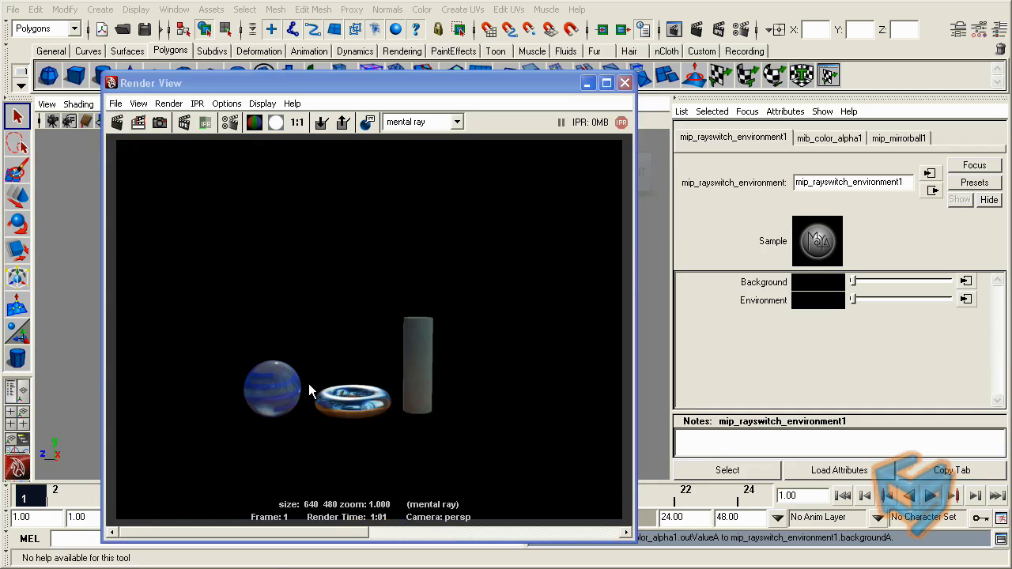
{"action": "left_click", "coordinate": [275, 122]}
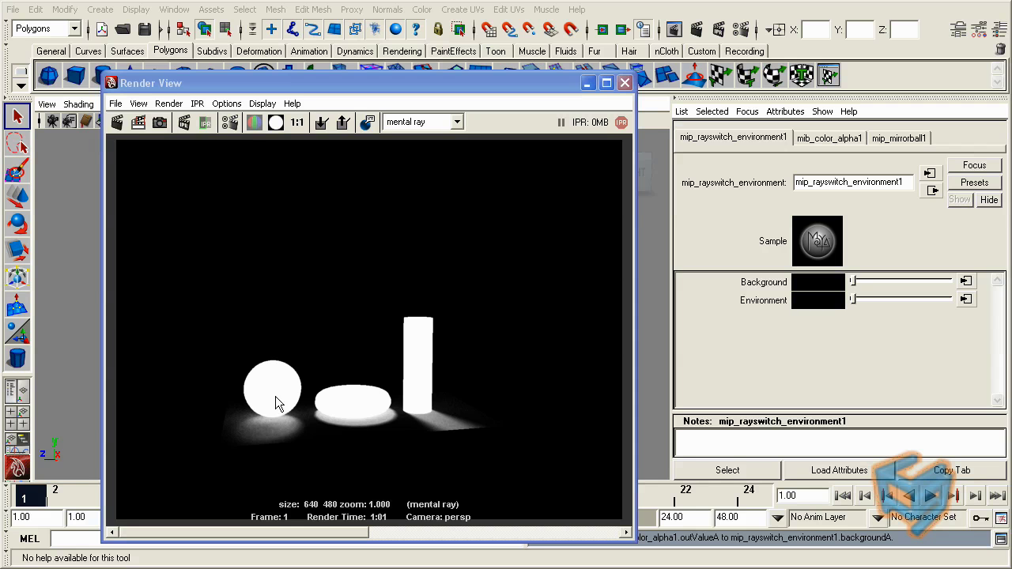
{"action": "left_click", "coordinate": [254, 122]}
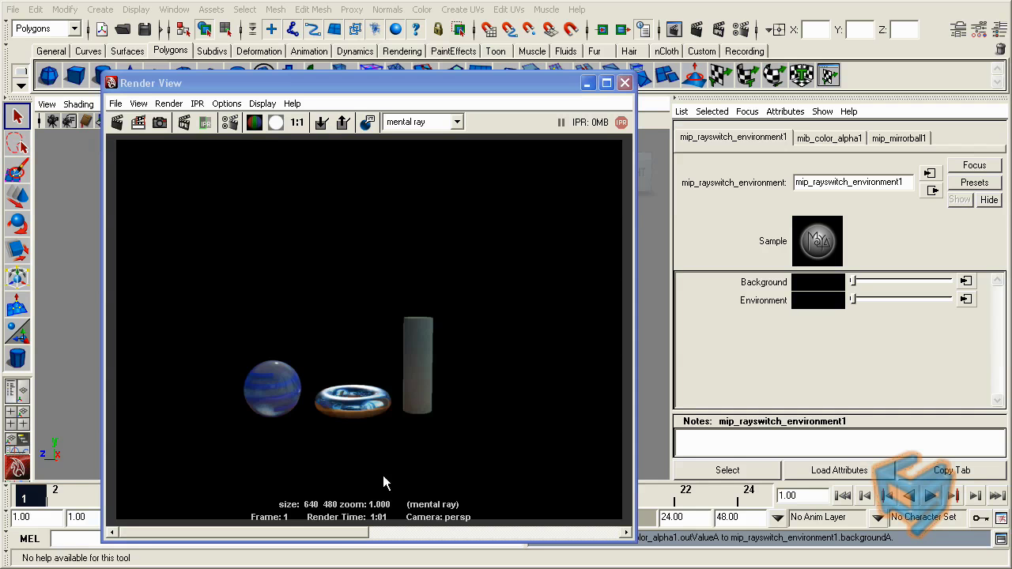
Compare the new render against stored renders, recheck the alpha, and close Render View.
{"action": "left_click_drag", "start_coordinate": [351, 534], "coordinate": [485, 533]}
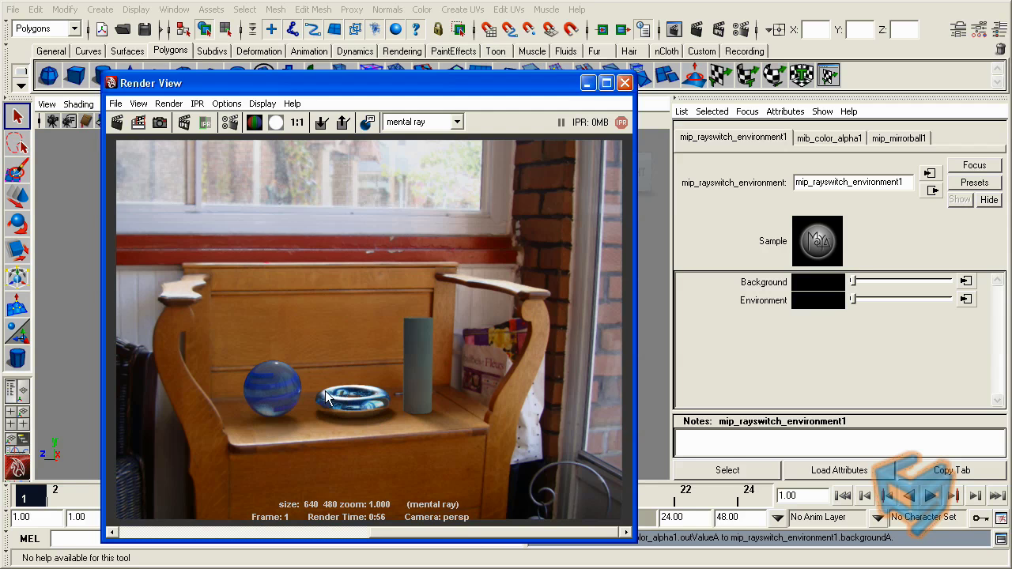
{"action": "left_click_drag", "start_coordinate": [421, 532], "coordinate": [243, 521]}
{"action": "left_click", "coordinate": [275, 121]}
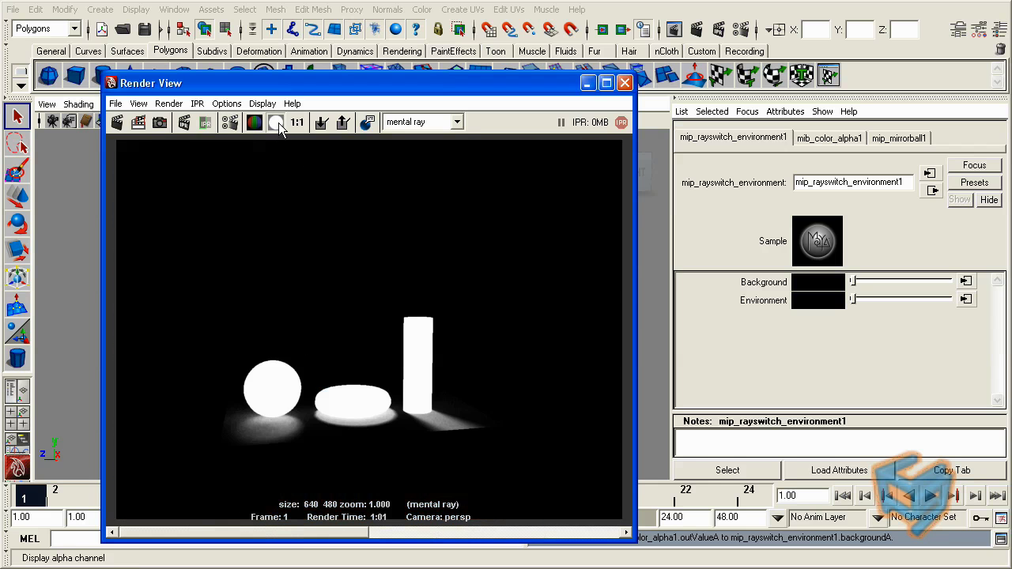
{"action": "left_click", "coordinate": [254, 124]}
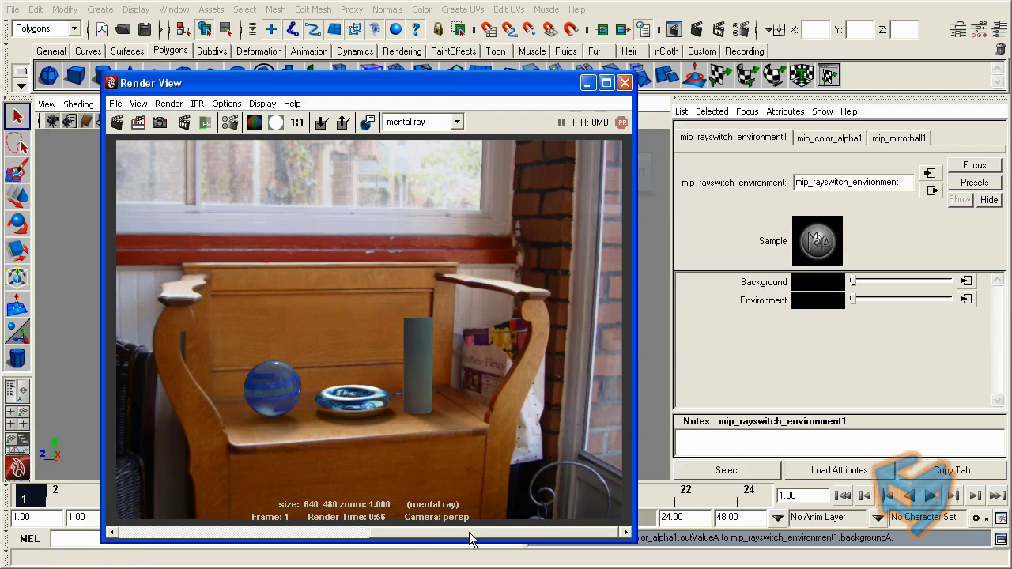
{"action": "left_click_drag", "start_coordinate": [467, 533], "coordinate": [325, 532]}
{"action": "left_click", "coordinate": [624, 82]}
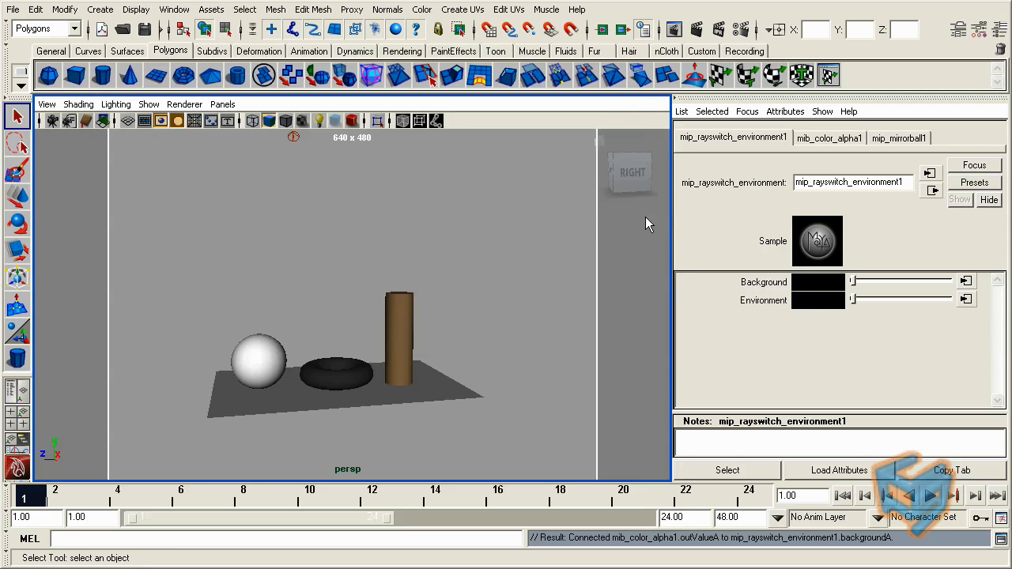